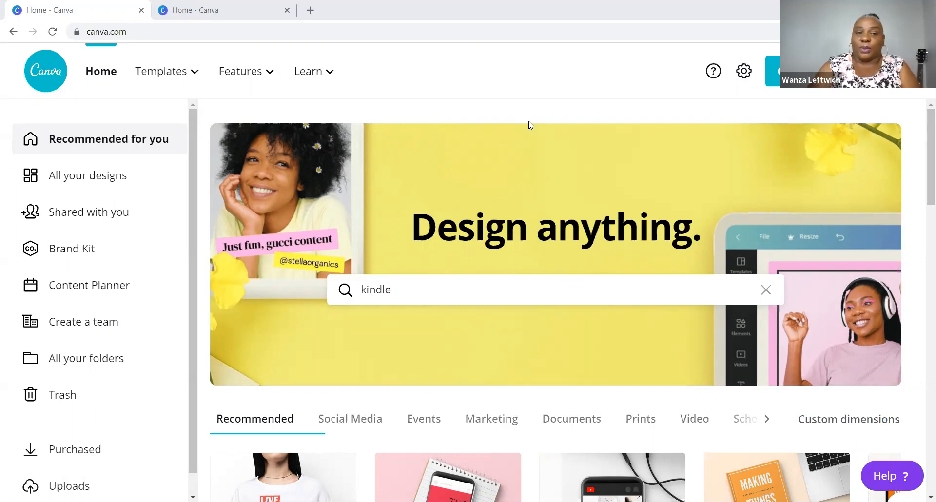
- Search Canva's templates for 'kindle' from the home page search box
right_click(531, 125)
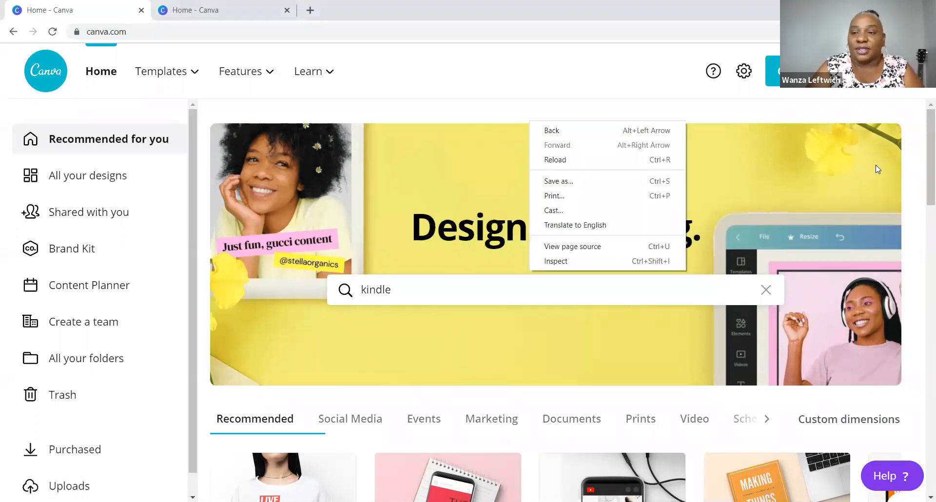
drag(929, 187, 920, 188)
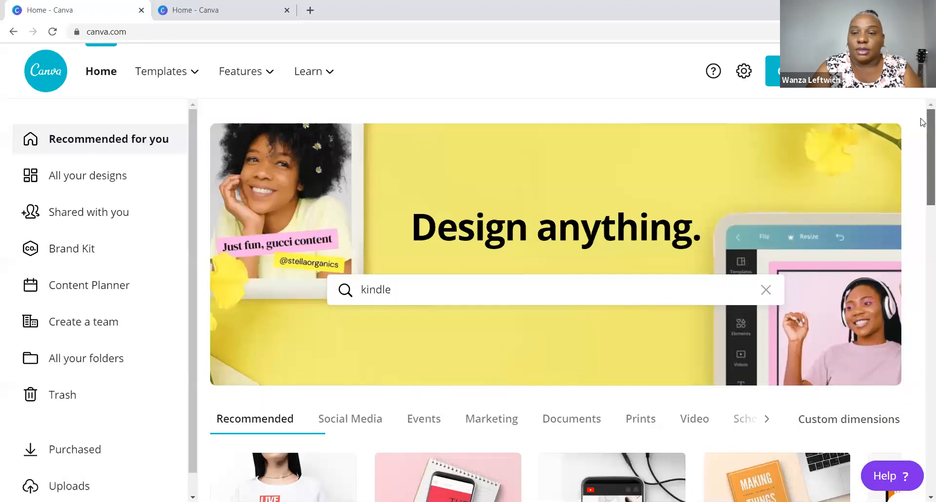
click(439, 295)
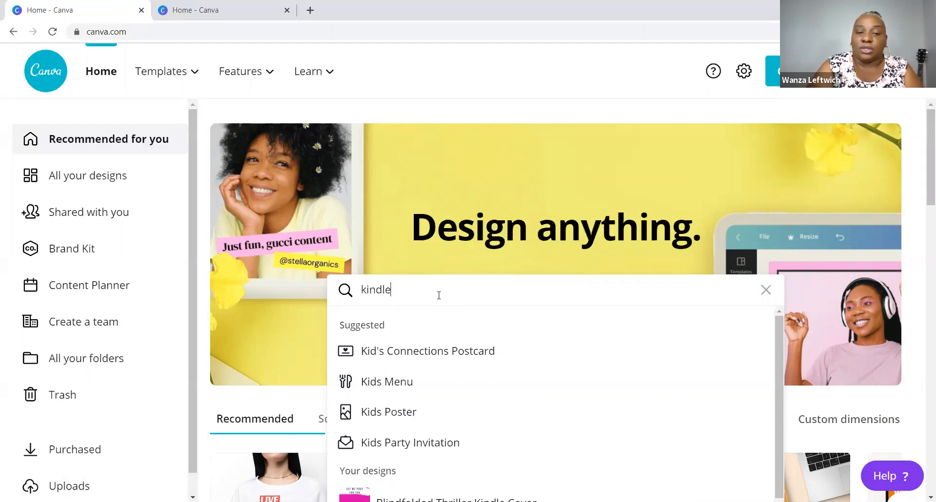
key(Return)
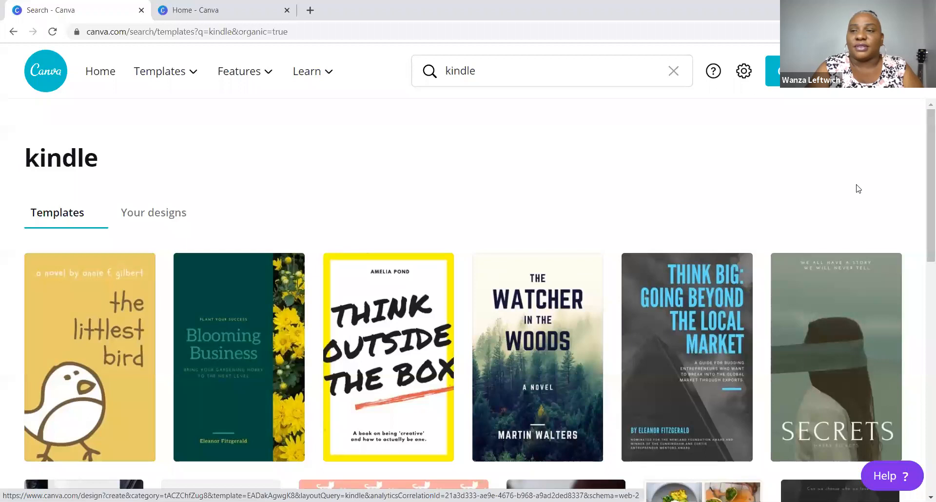
- Scroll down the kindle cover results to the row showing Last Winter's Gift
drag(927, 157, 910, 238)
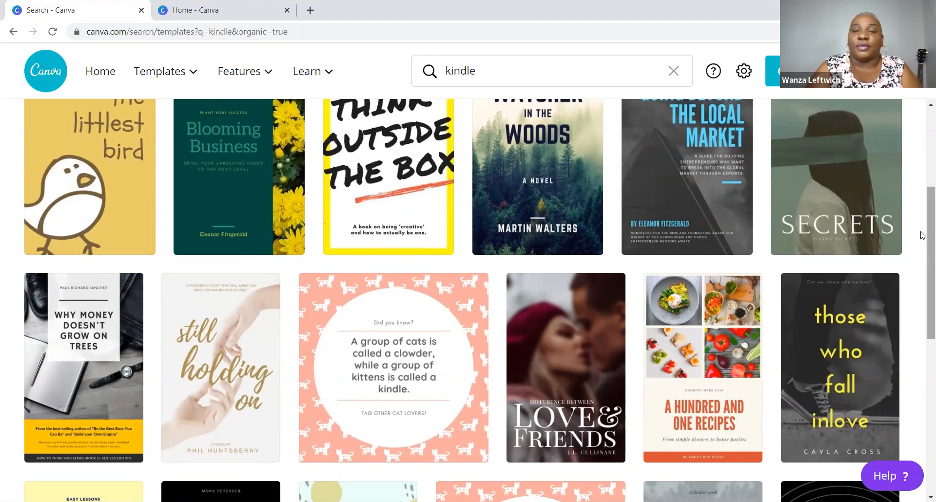
scroll(922, 243, down, 4)
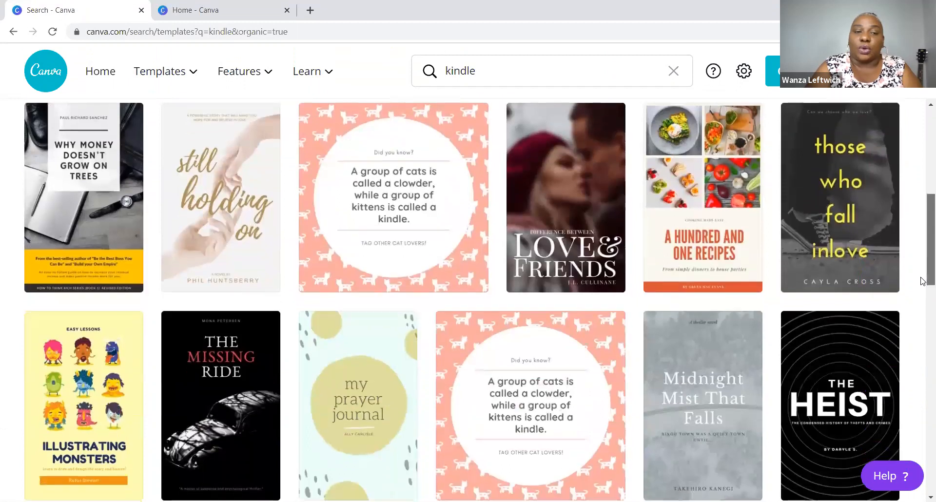
scroll(535, 229, up, 1)
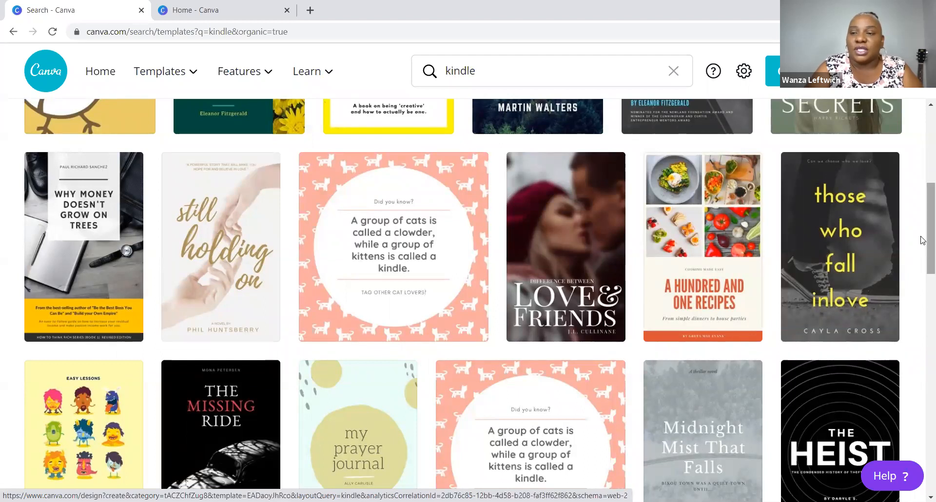
scroll(922, 240, down, 3)
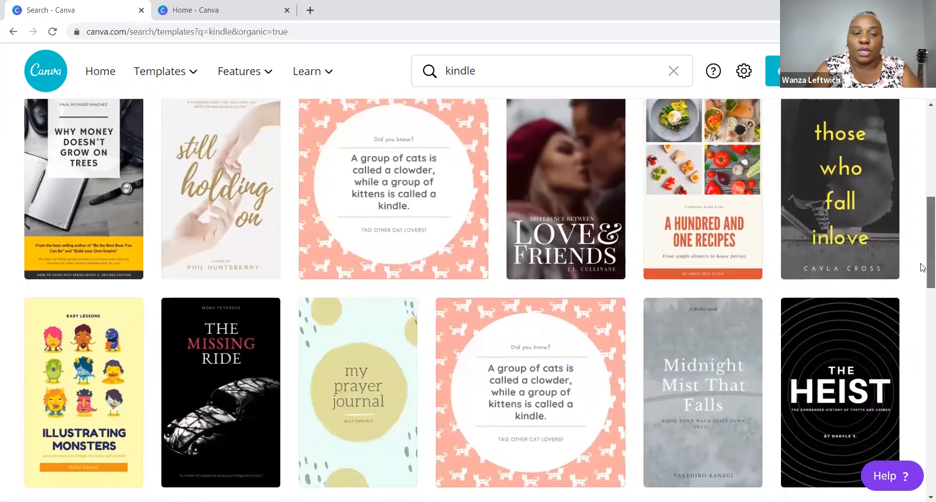
scroll(918, 287, down, 6)
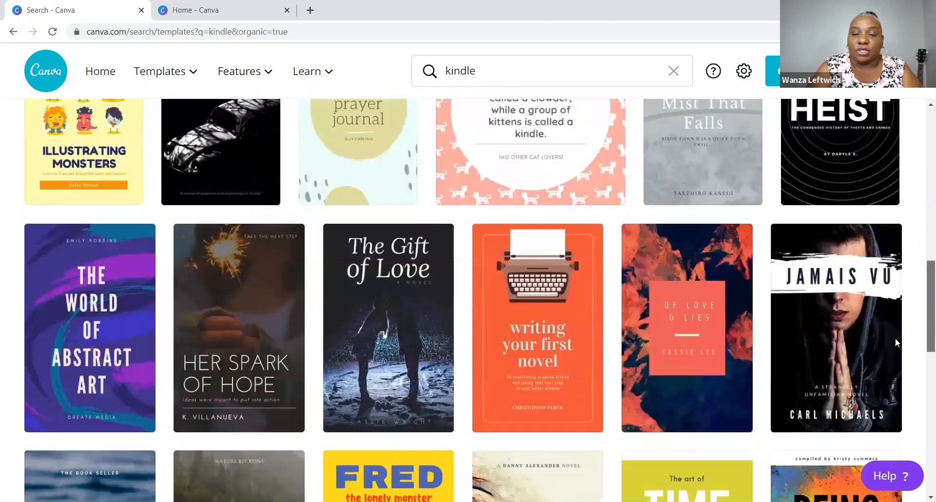
scroll(890, 373, down, 3)
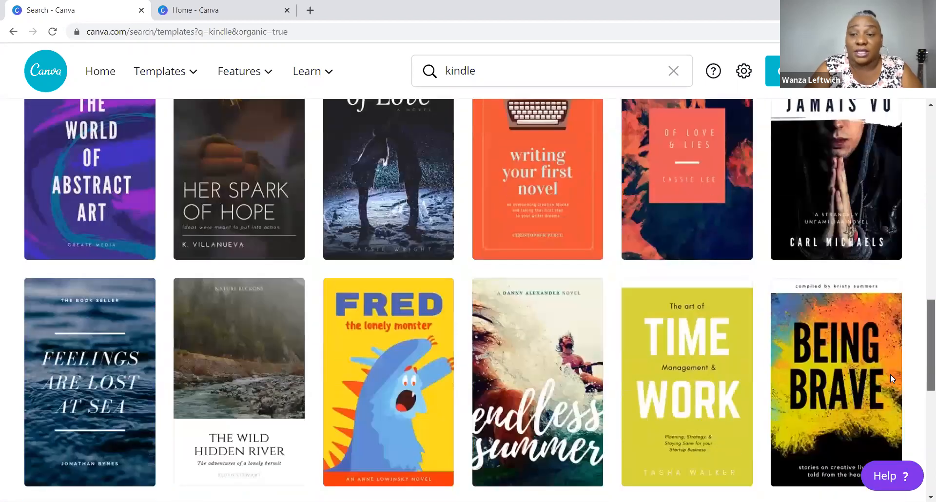
scroll(889, 387, down, 5)
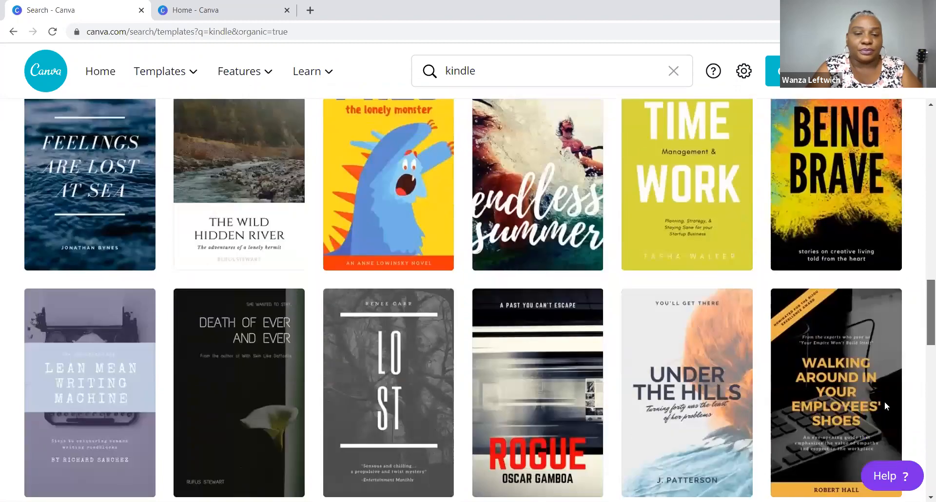
scroll(875, 453, down, 8)
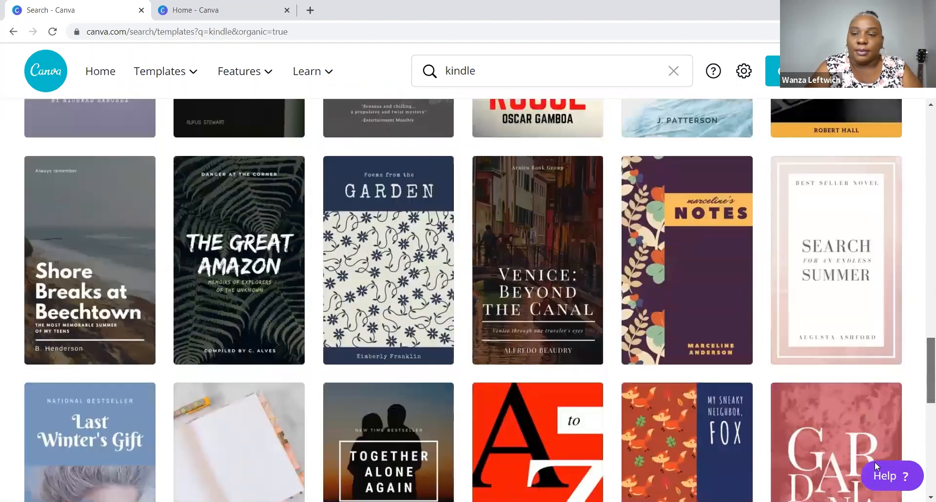
scroll(866, 478, down, 6)
scroll(866, 479, up, 6)
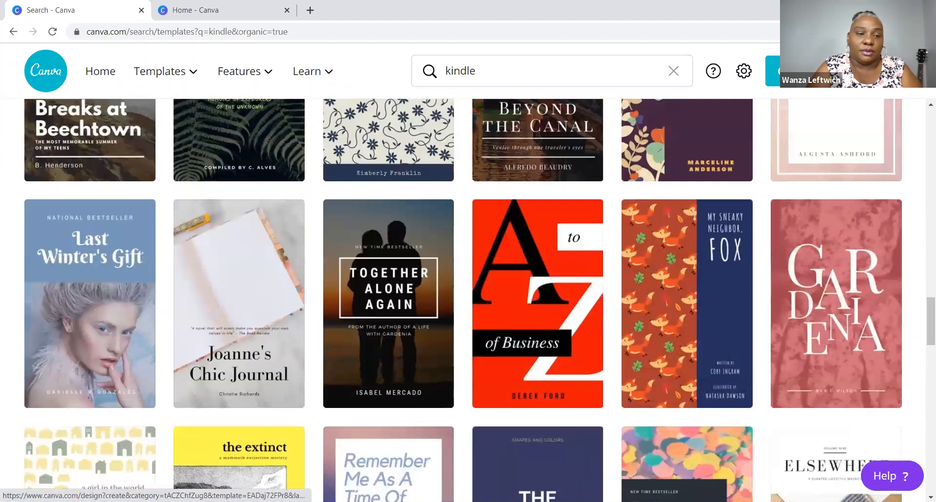
- Open the Last Winter's Gift cover template and clear its old title text
click(60, 269)
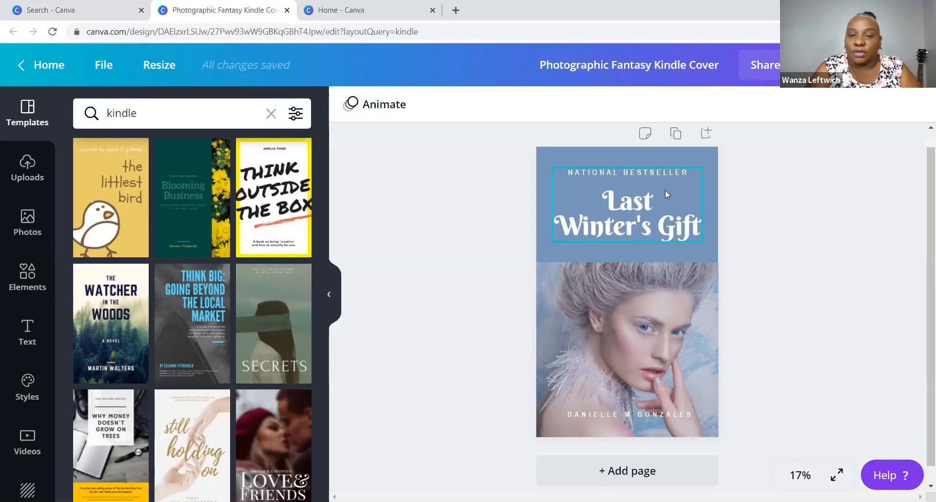
click(666, 203)
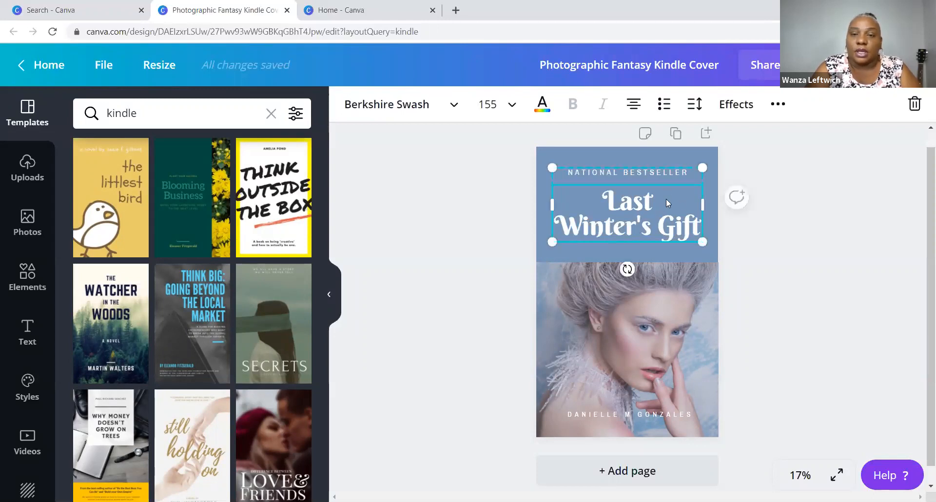
double_click(665, 199)
click(651, 193)
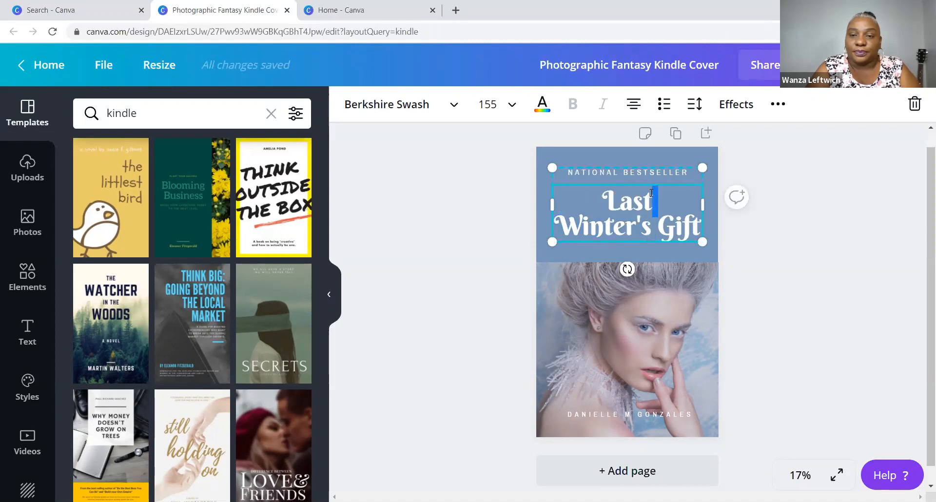
key(BackSpace)
key(BackSpace)
key(BackSpace)
key(BackSpace)
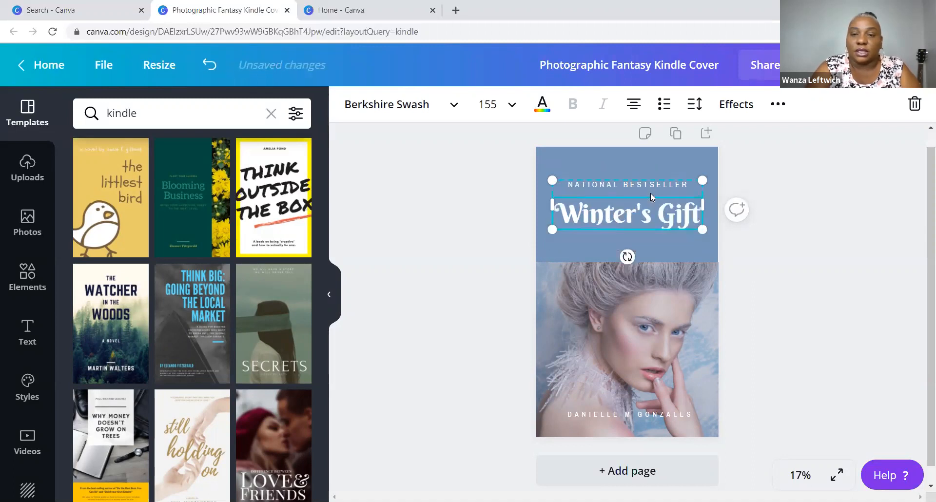
drag(643, 211, 589, 212)
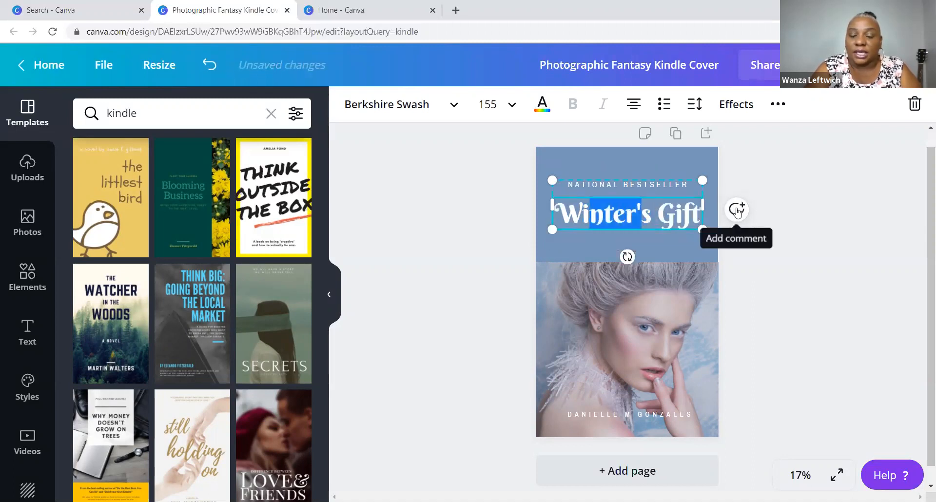
text(jkjkj)
key(BackSpace)
key(BackSpace)
key(BackSpace)
key(BackSpace)
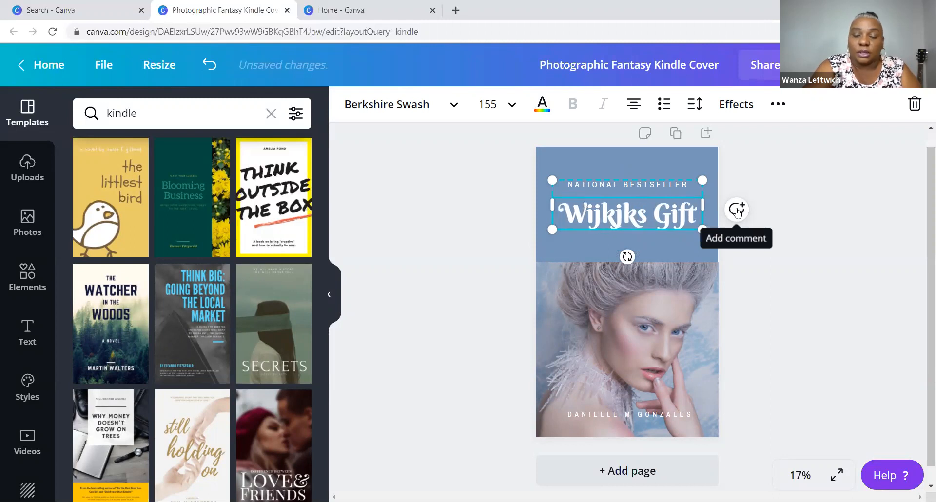
key(BackSpace)
key(BackSpace)
key(BackSpace)
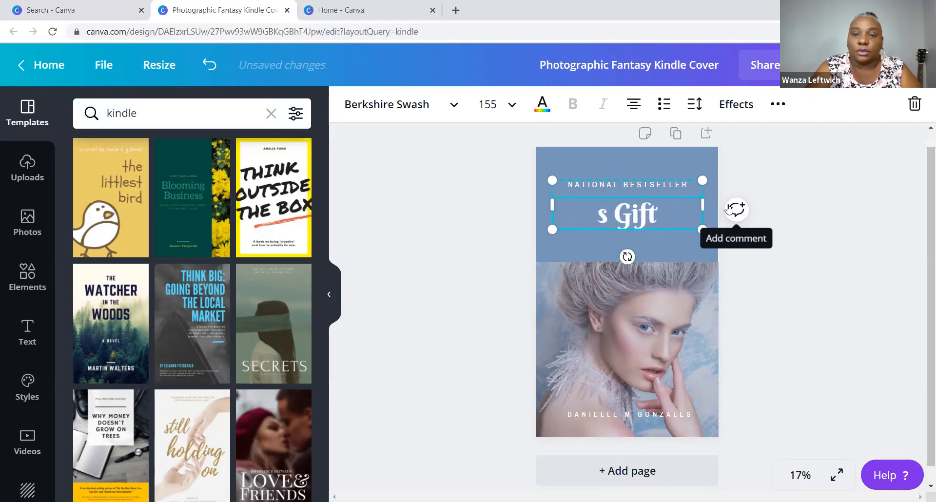
double_click(668, 215)
key(BackSpace)
key(BackSpace)
key(BackSpace)
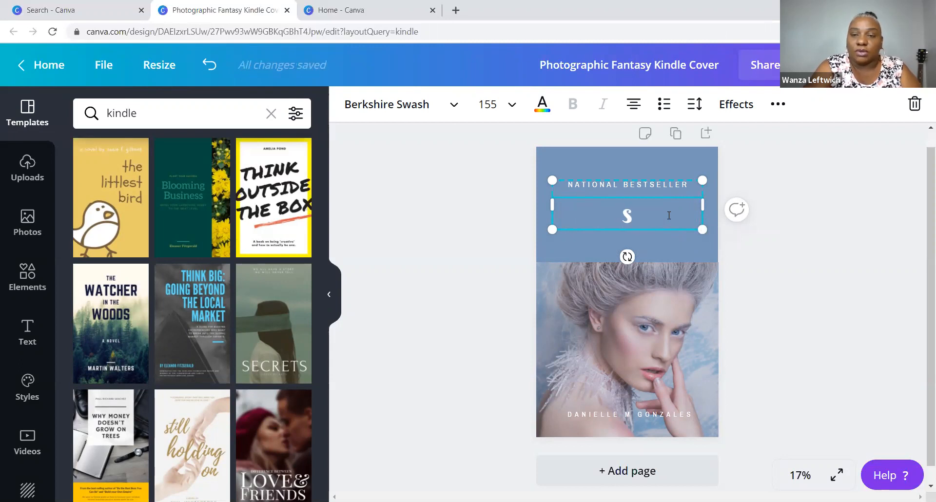
- Type the new title 'How to Appy the Perfect Foundation'
text(Ho)
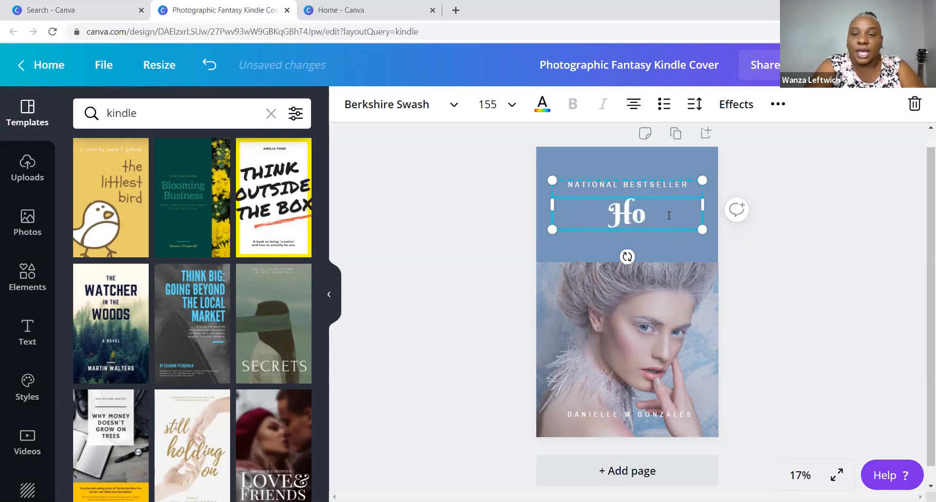
text(w to App)
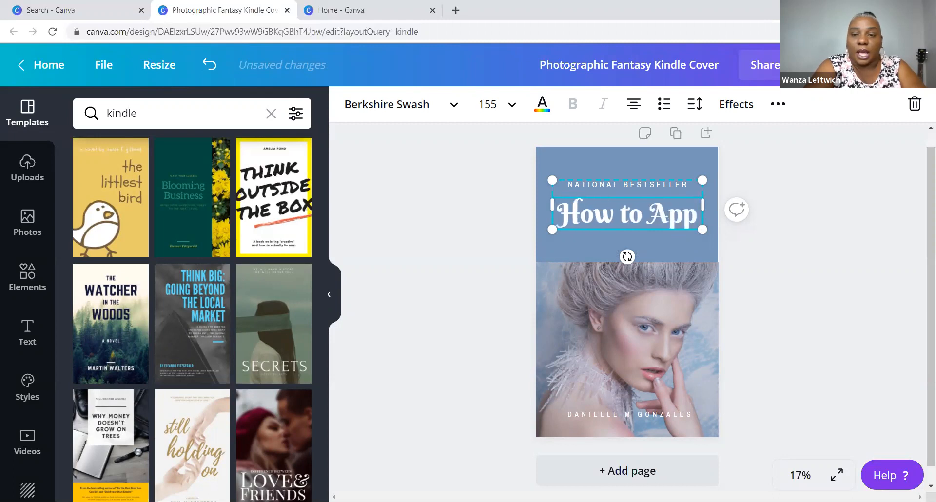
text(y the Perfect)
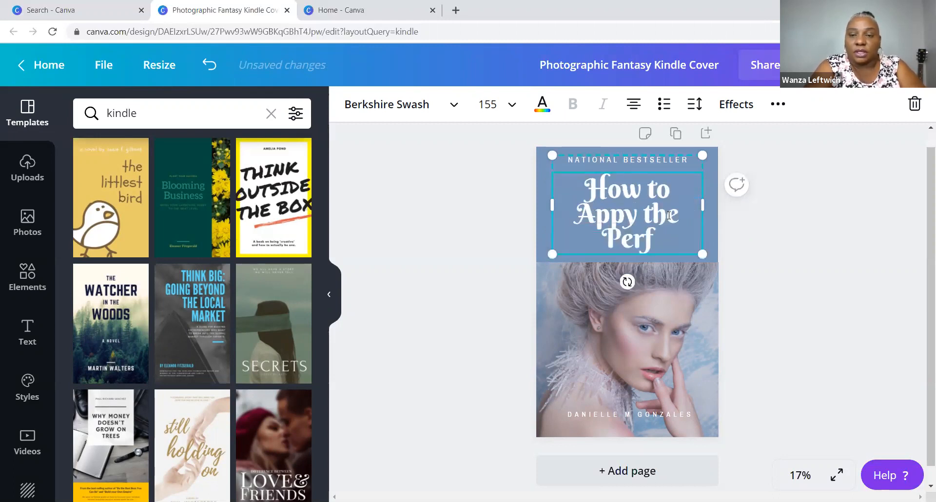
key(BackSpace)
text(ct Foundation)
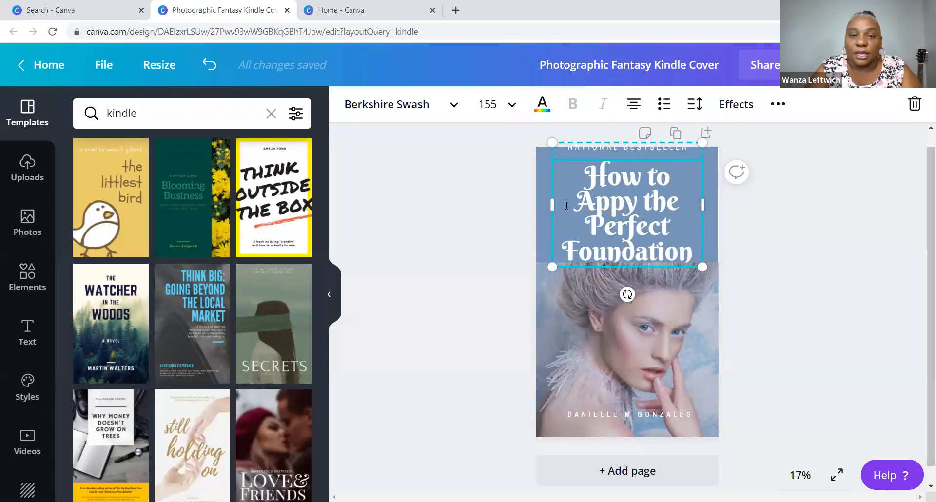
- Set the cover title in Berkshire Swash at font size 144
click(453, 105)
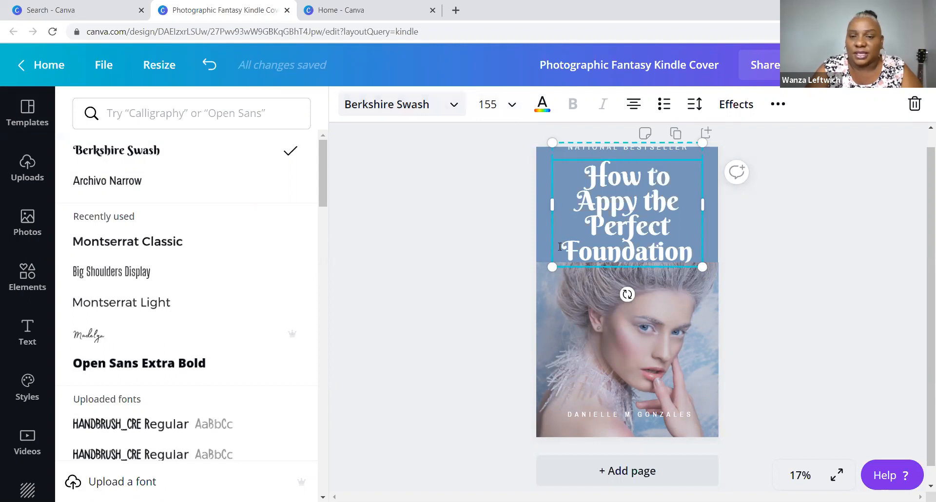
click(511, 107)
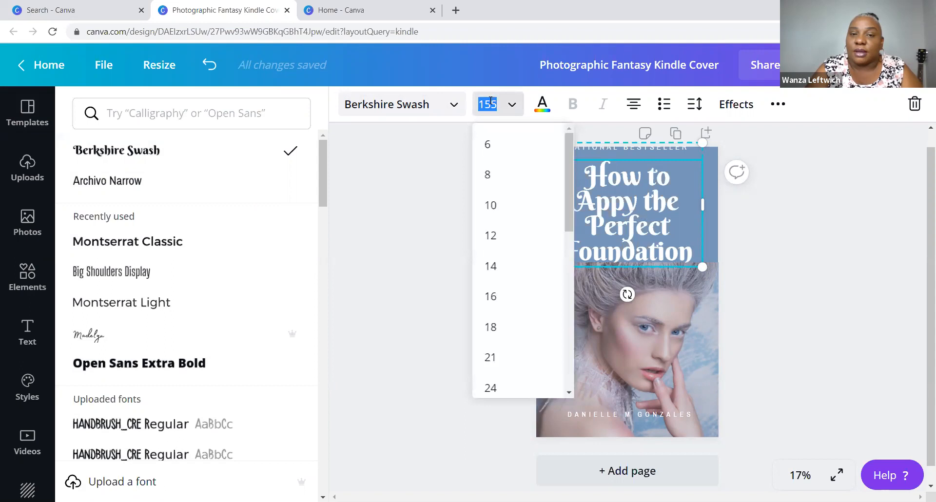
drag(566, 139, 541, 320)
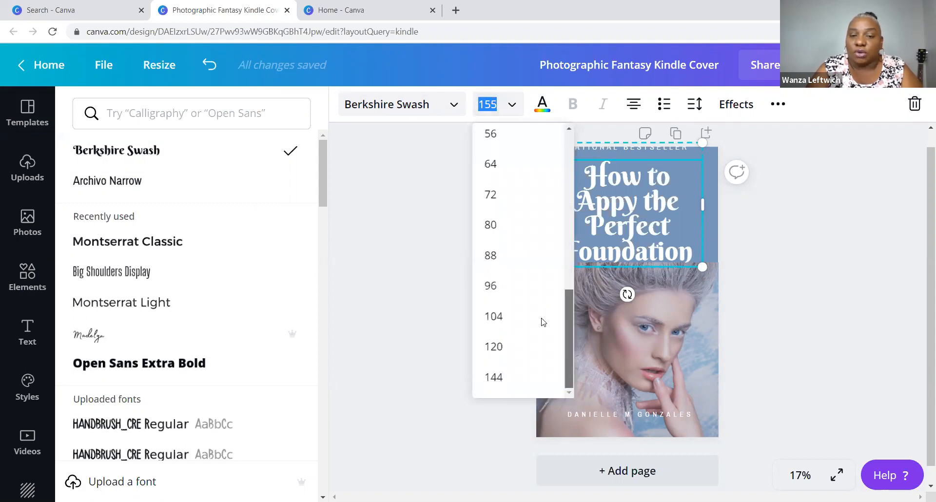
click(494, 377)
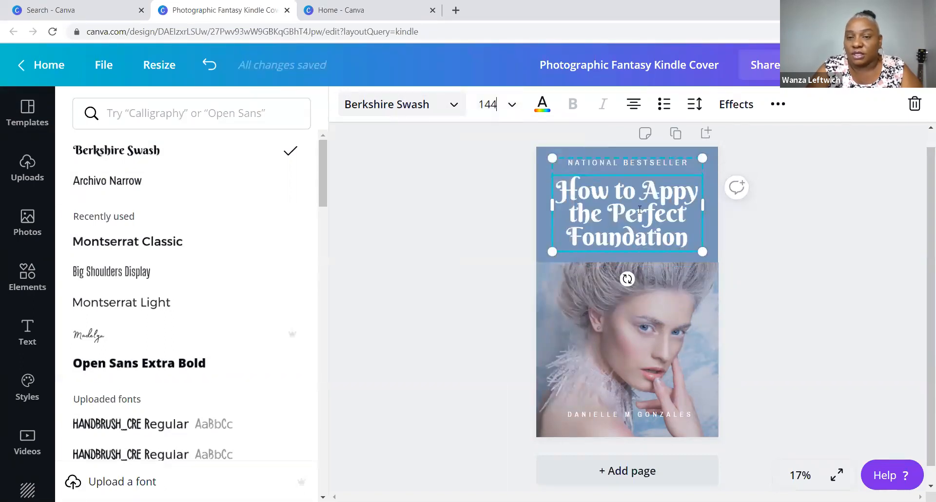
click(491, 103)
key(BackSpace)
key(BackSpace)
key(BackSpace)
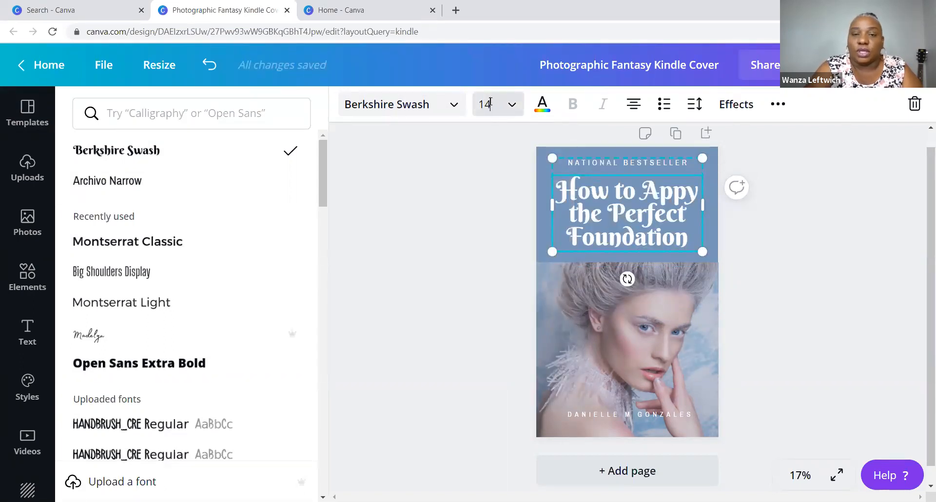
text(325)
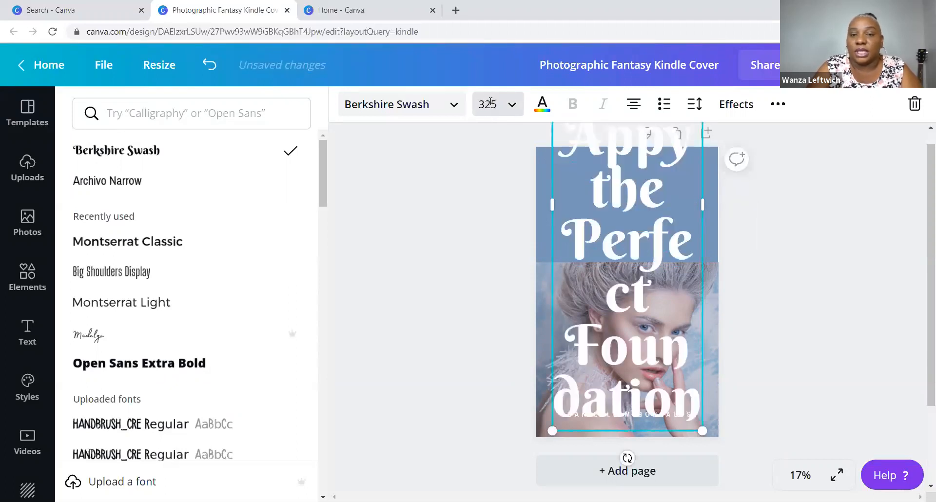
click(490, 104)
double_click(492, 104)
text(144)
key(Return)
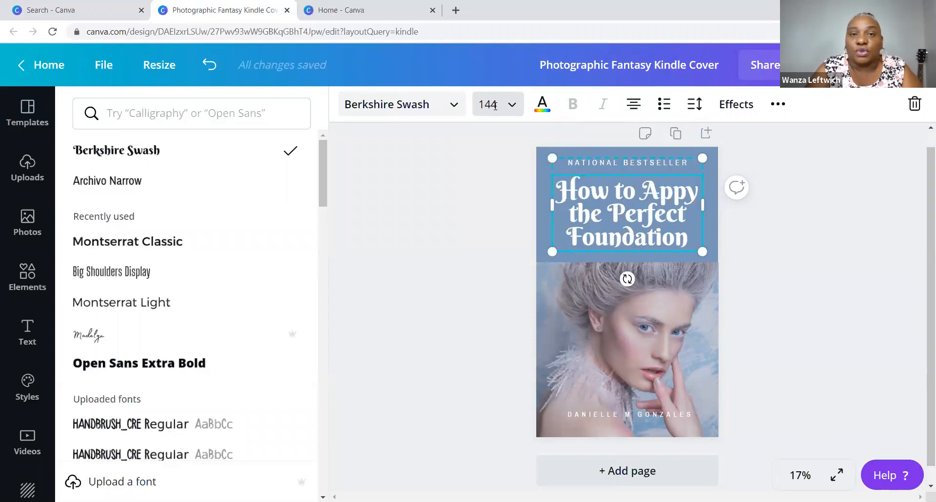
- Restyle the title in Montserrat Classic and shrink it to size 120
click(779, 259)
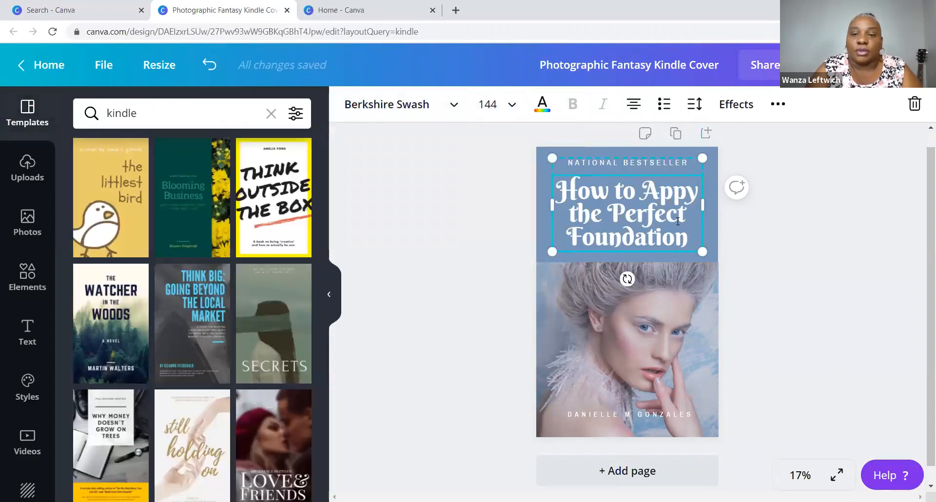
drag(692, 244, 548, 198)
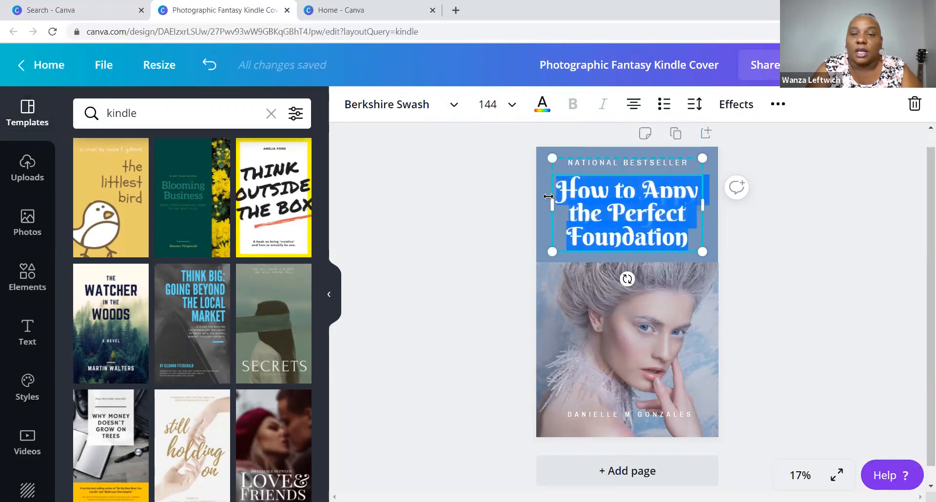
click(456, 110)
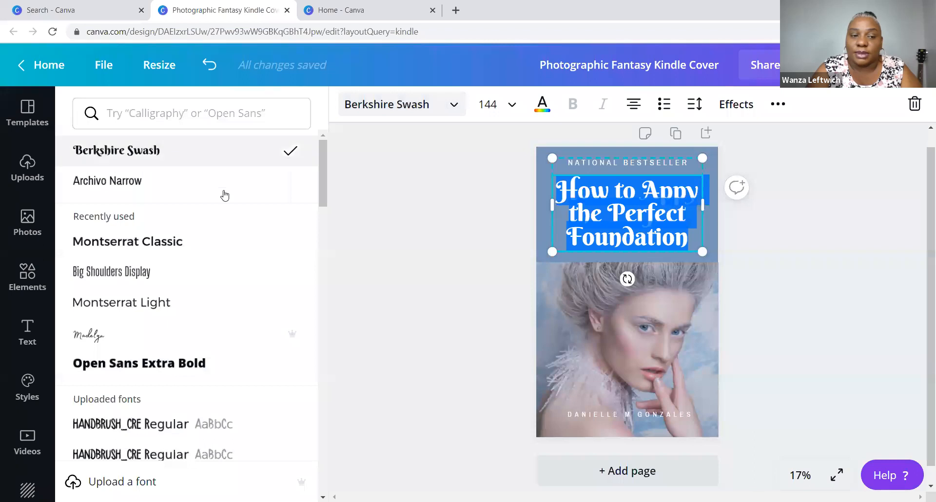
click(182, 245)
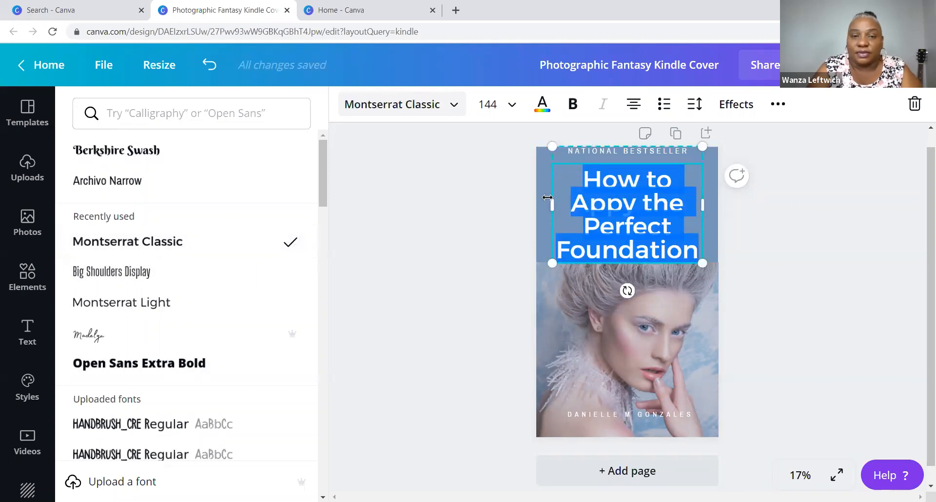
click(510, 116)
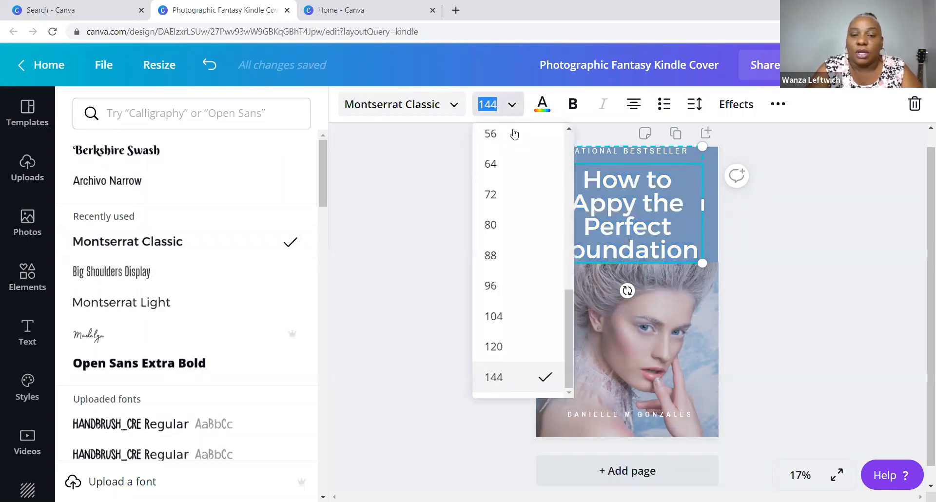
click(504, 349)
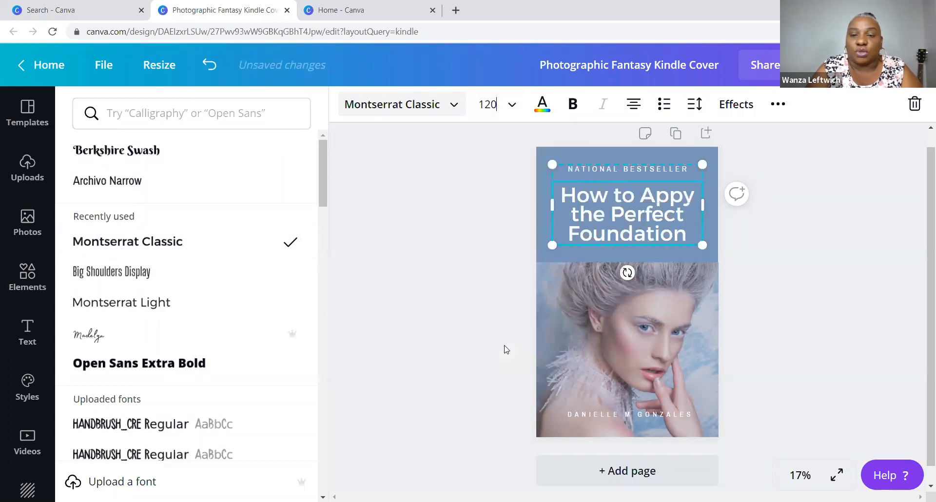
click(788, 336)
click(843, 290)
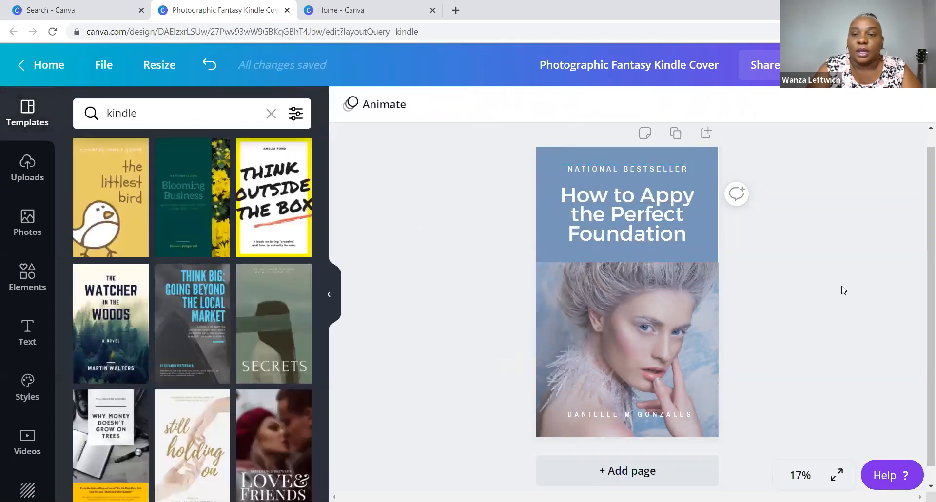
- Delete the NATIONAL BESTSELLER line from the top of the cover
click(672, 168)
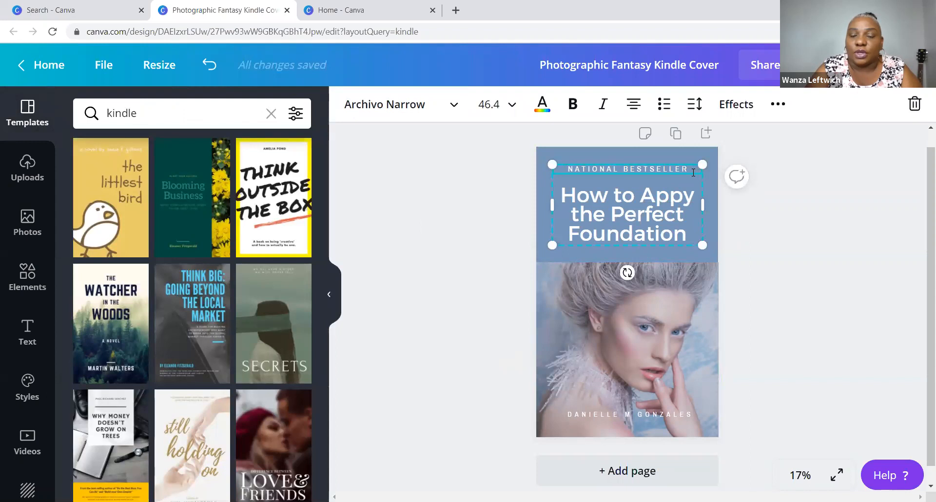
drag(689, 170, 560, 172)
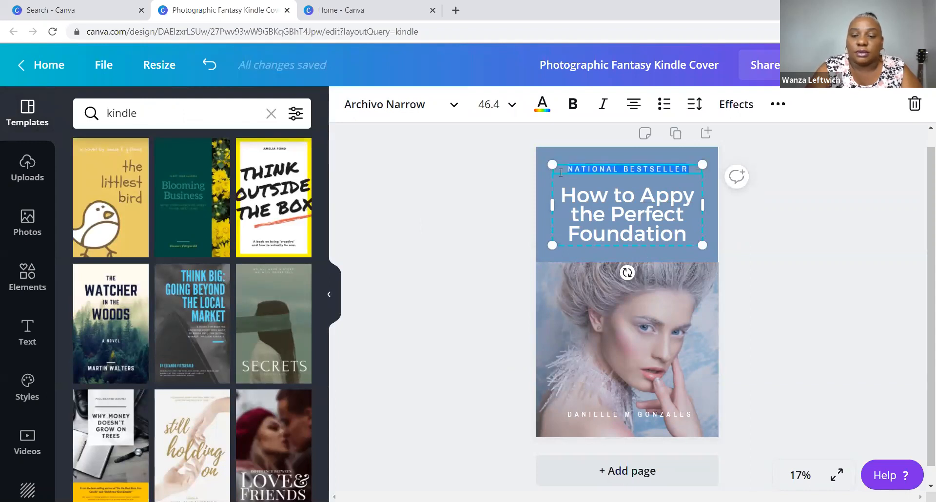
key(BackSpace)
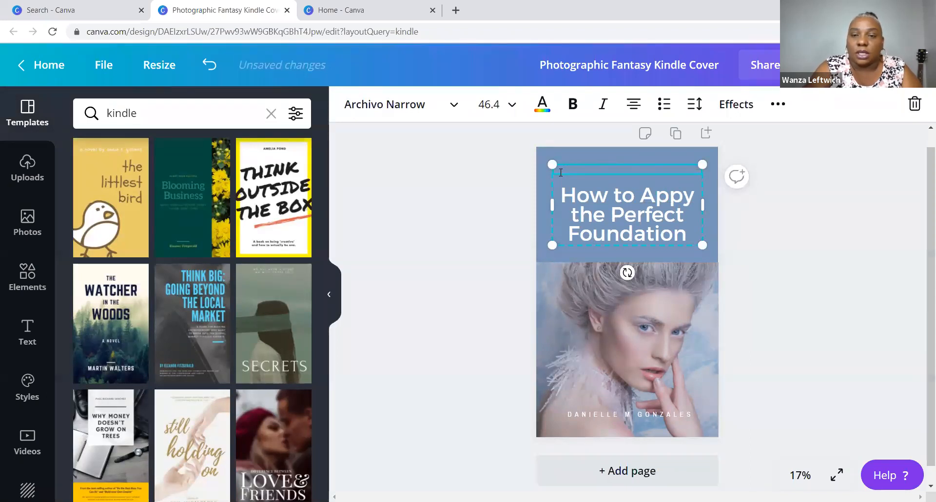
click(758, 246)
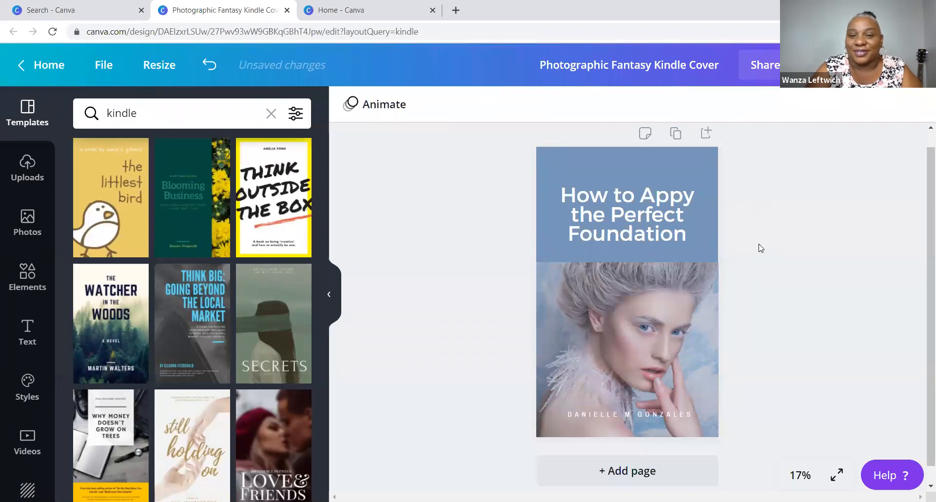
- Replace the placeholder author line under the portrait with the author's full name
click(674, 416)
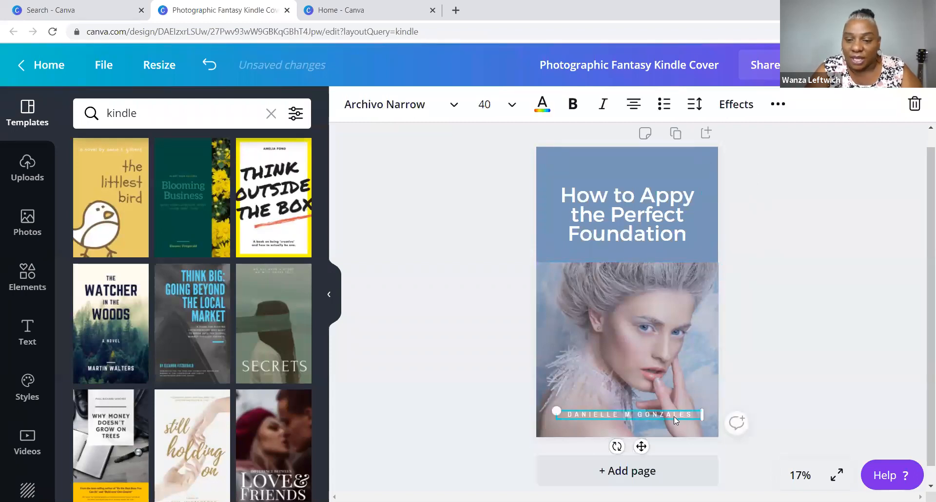
drag(694, 416, 565, 419)
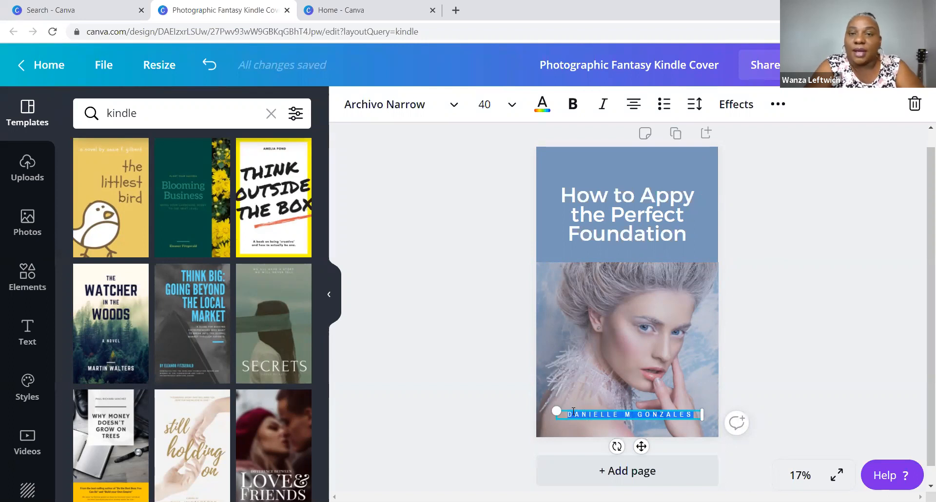
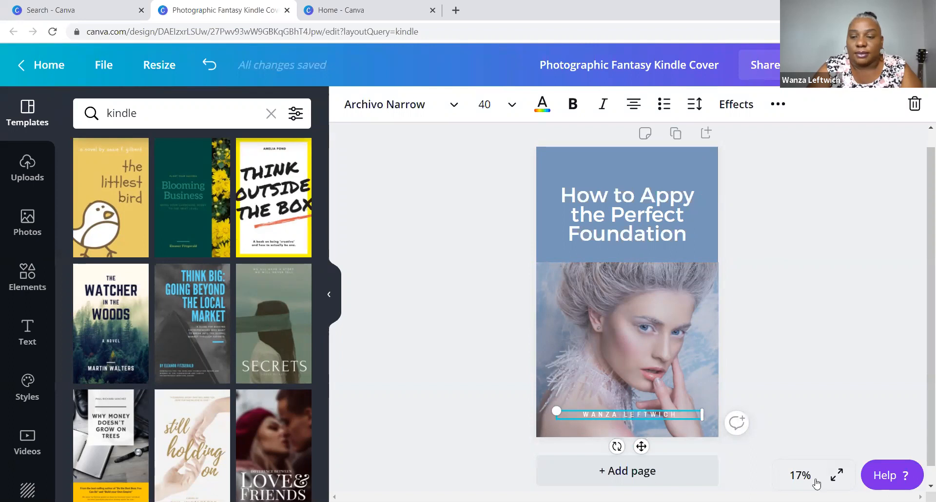
click(800, 476)
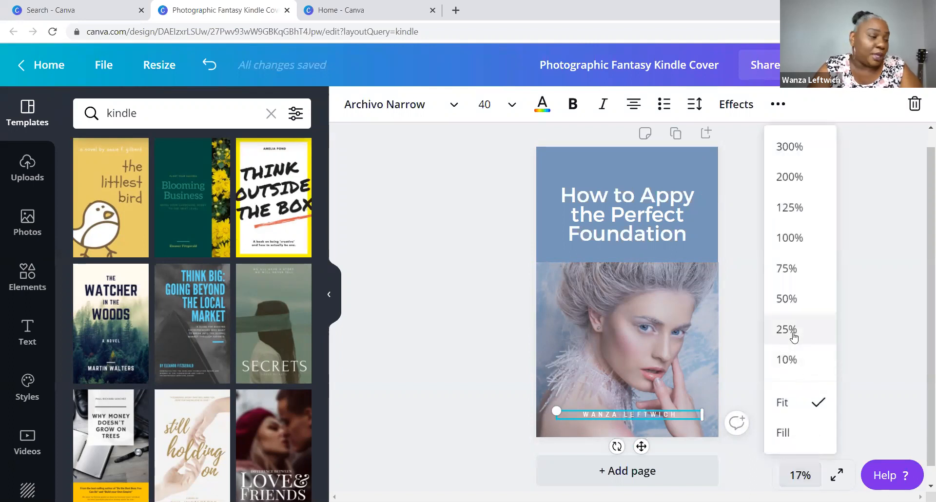
- Zoom the cover to 25%, select the portrait photo and show the Uploads library
click(792, 336)
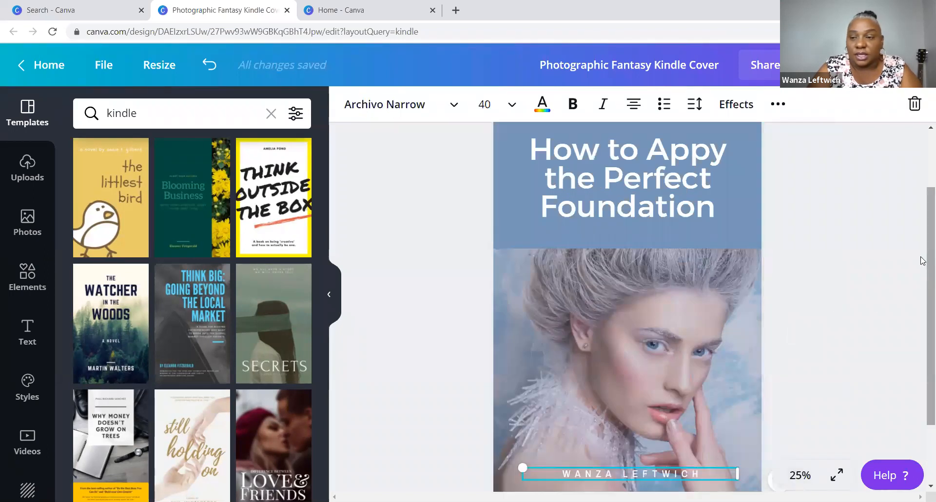
scroll(923, 273, down, 1)
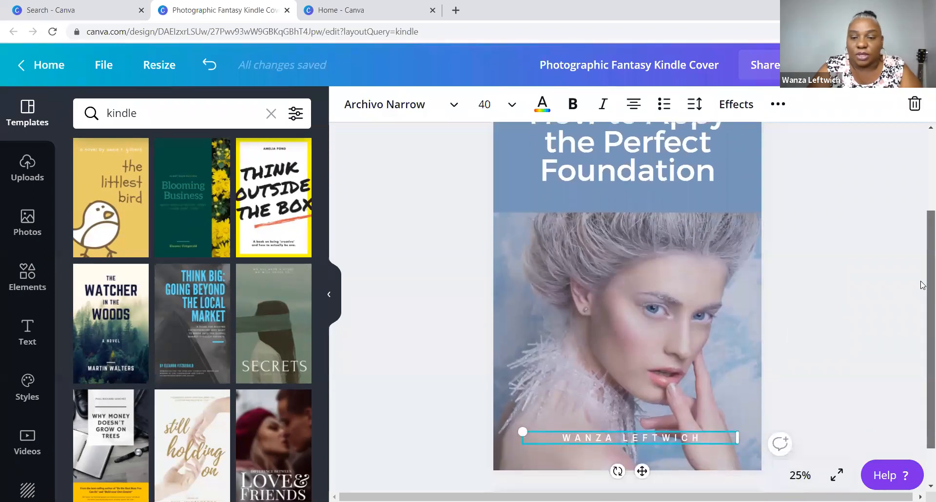
click(923, 285)
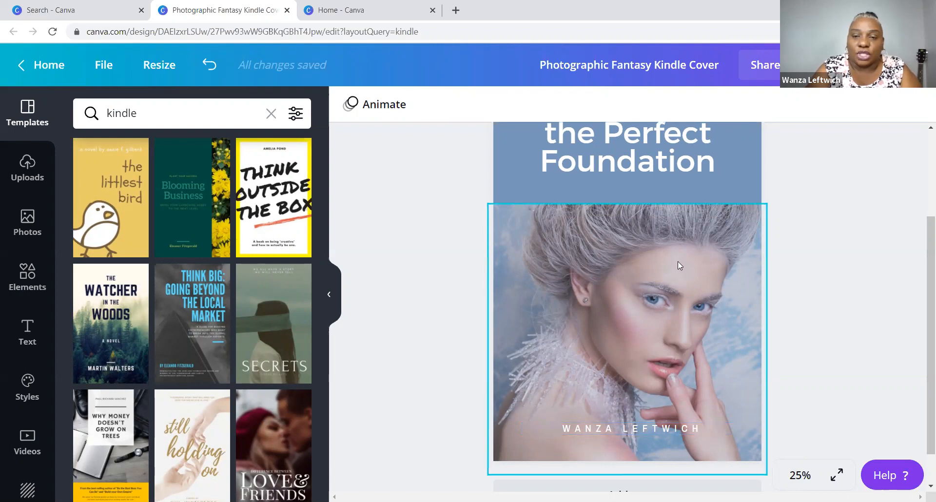
click(667, 276)
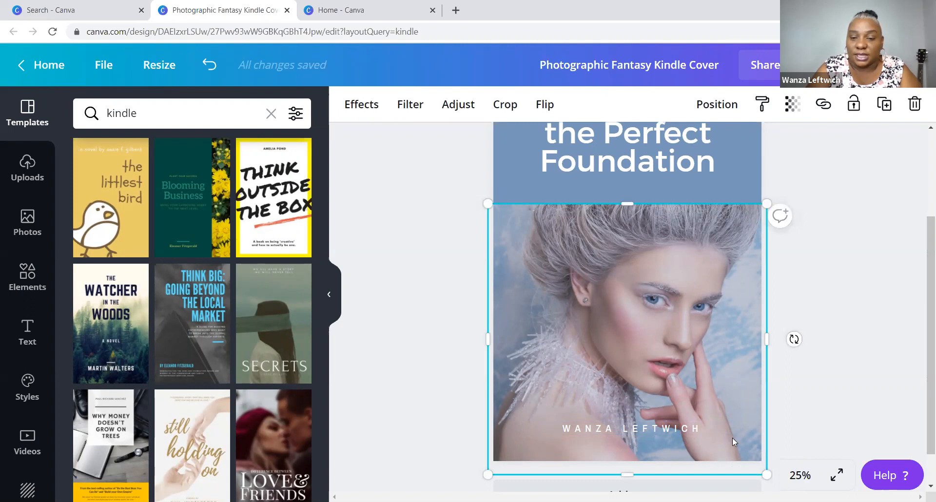
click(24, 166)
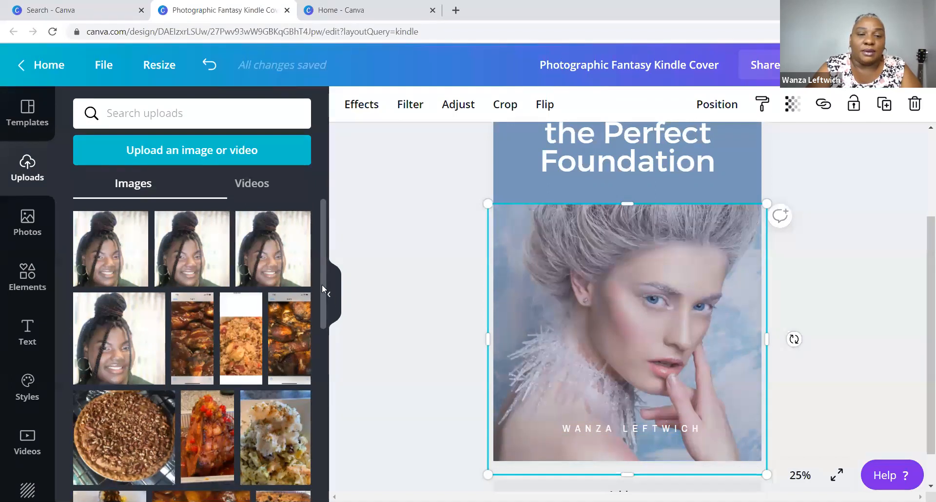
- Start a new image upload, browse Instagram, then return to the upload source list
scroll(323, 290, down, 5)
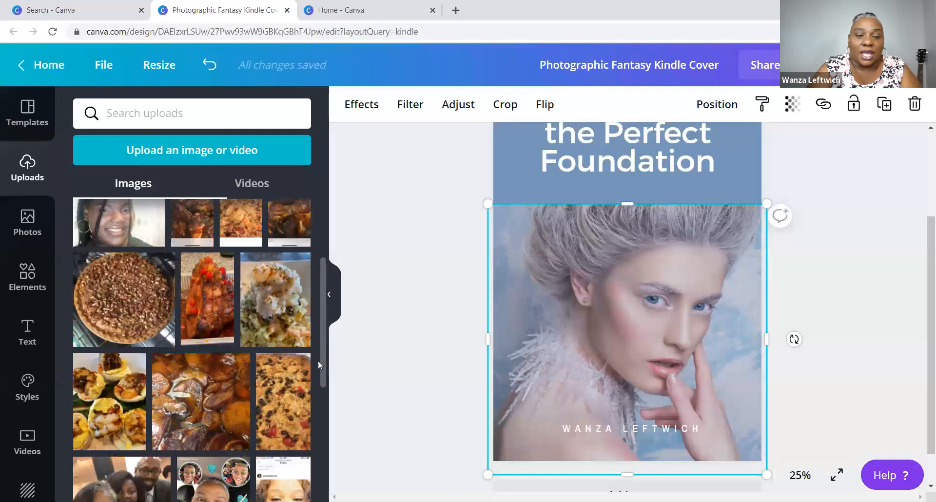
scroll(323, 411, down, 10)
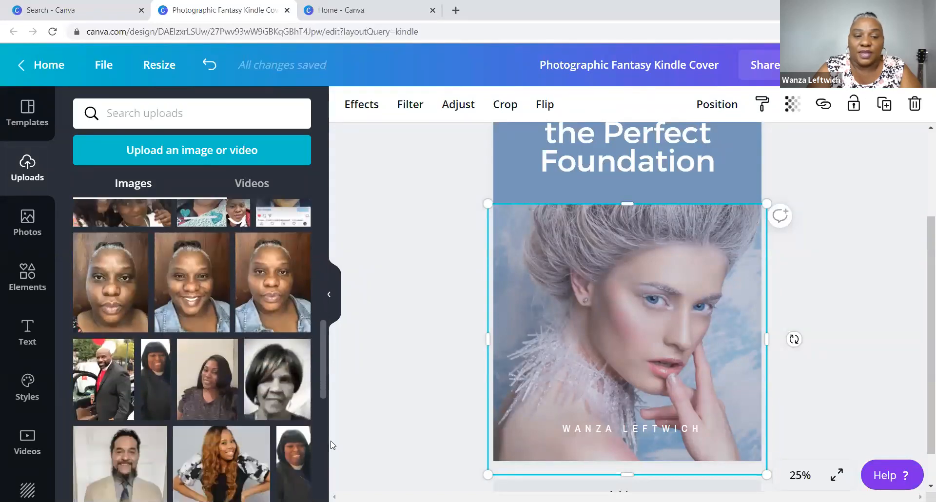
drag(340, 473, 363, 256)
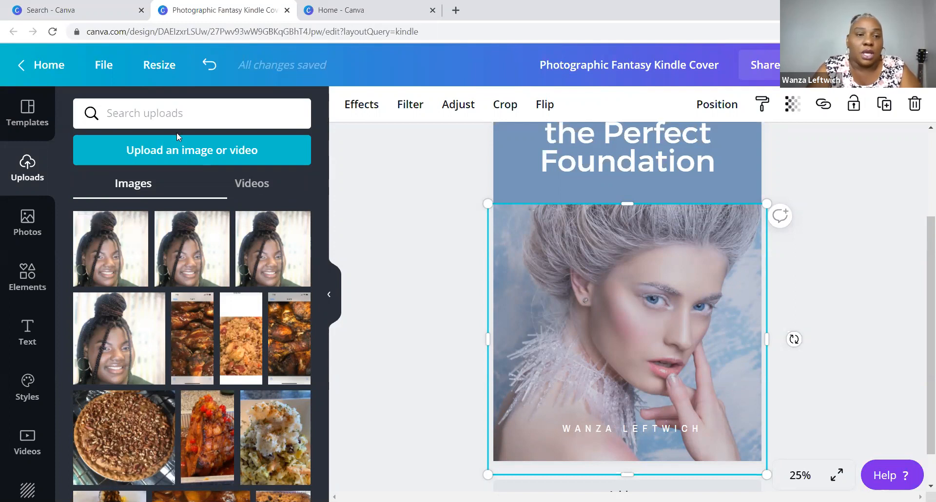
click(176, 155)
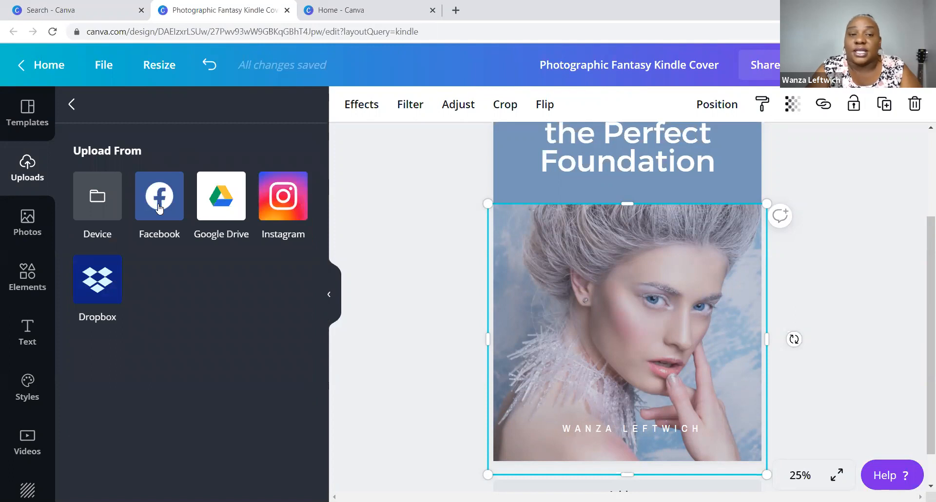
click(272, 205)
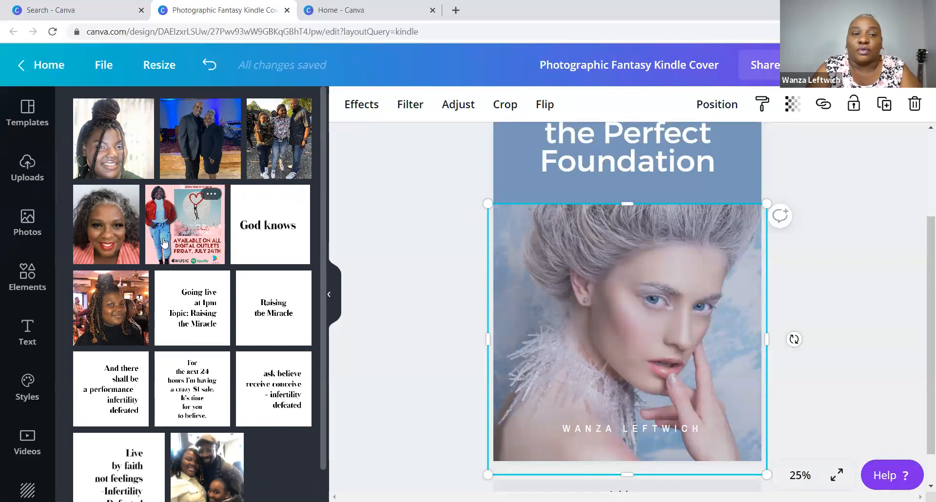
drag(323, 199, 324, 175)
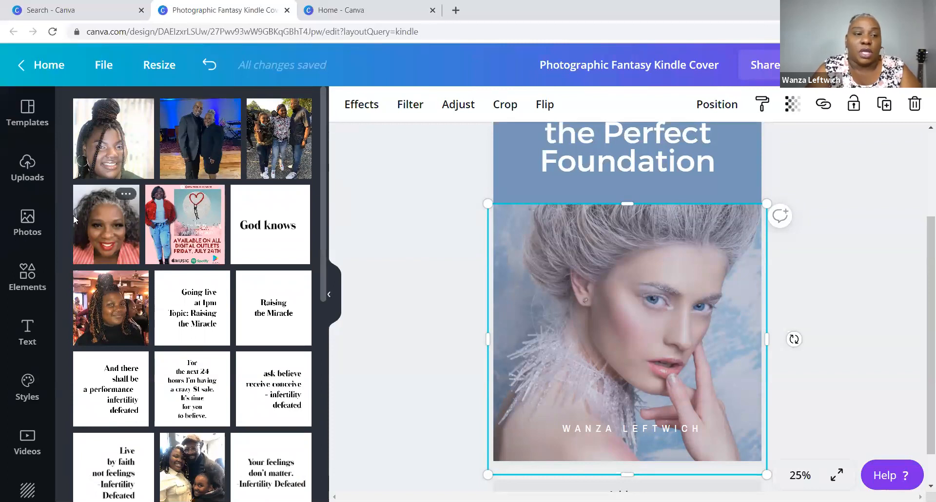
click(27, 180)
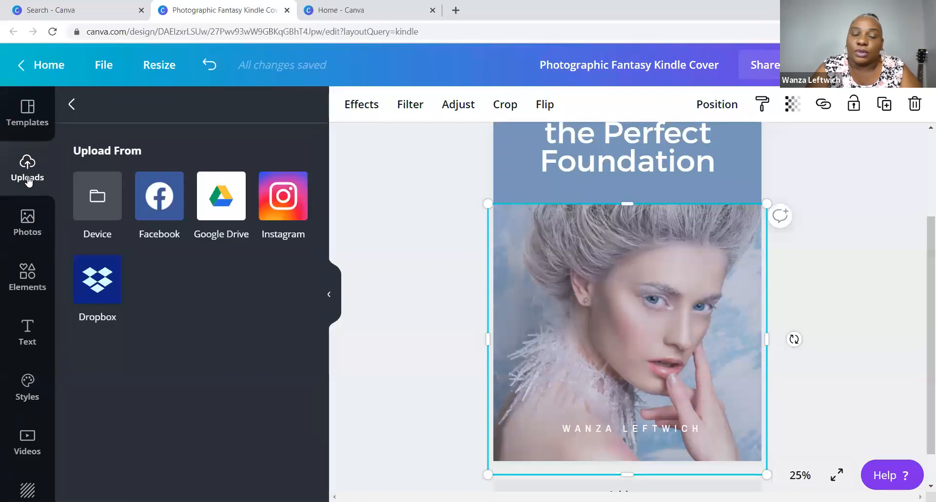
- Upload _Symply Beautiful (1) from the Downloads folder via the Device option
click(96, 200)
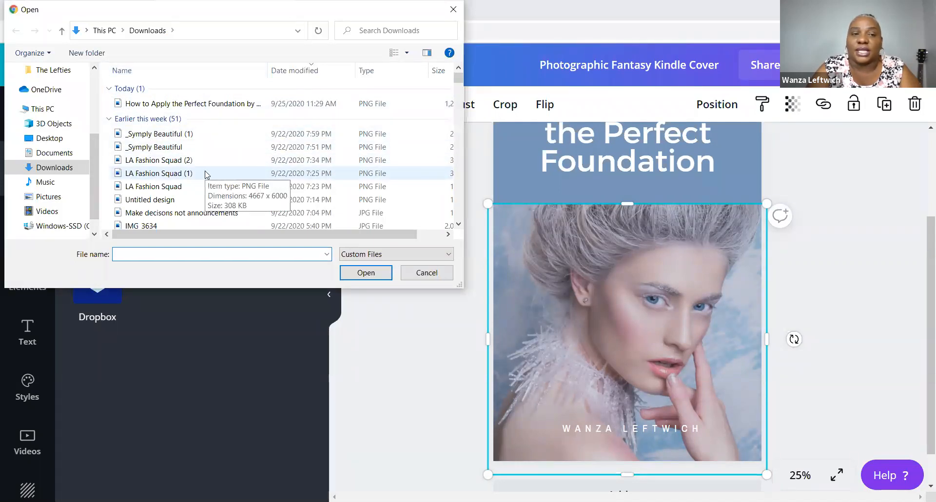
click(179, 135)
click(365, 273)
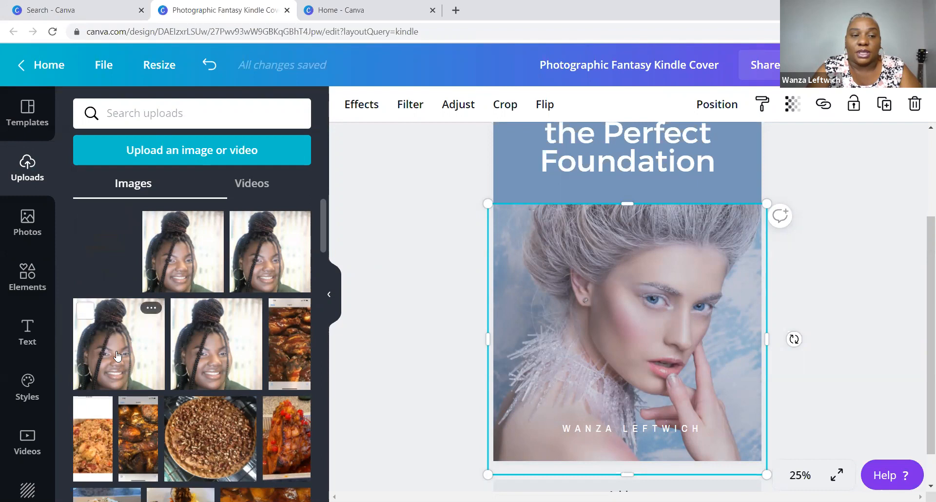
- Try the 'symply beautiful no filter' script overlay on the cover, then delete it
click(105, 260)
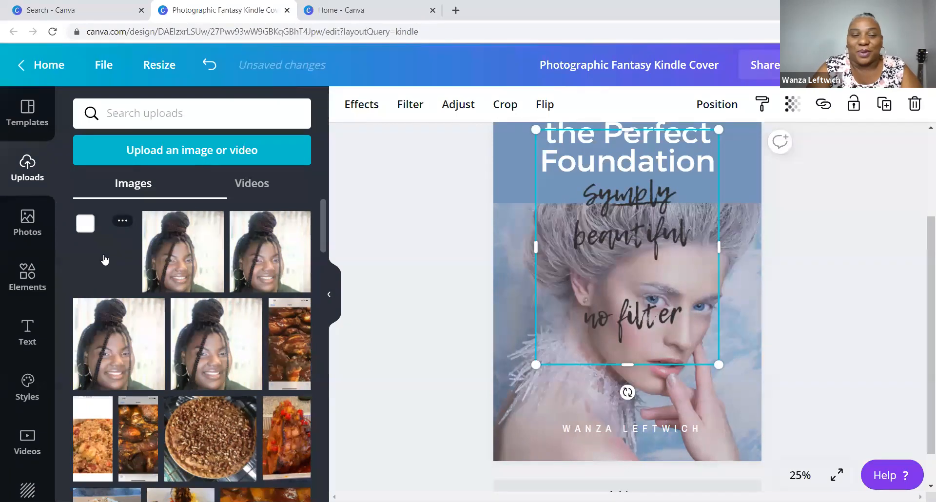
click(105, 259)
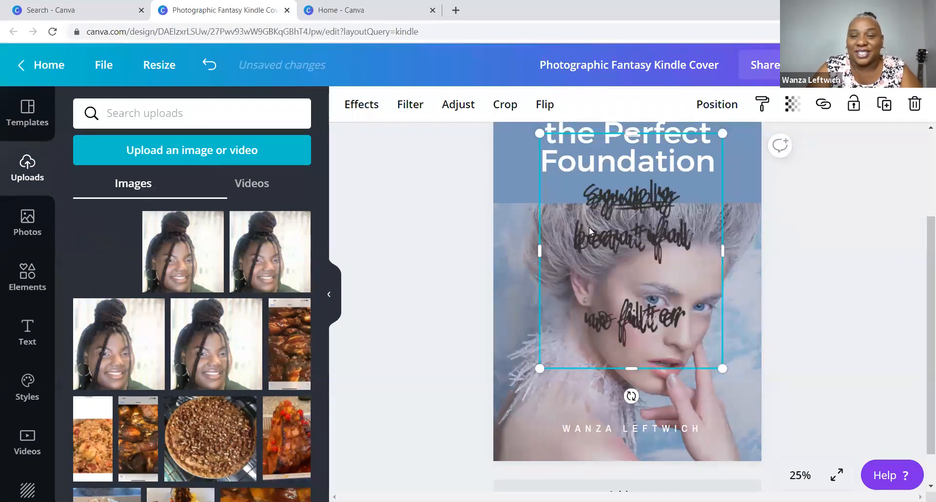
key(Delete)
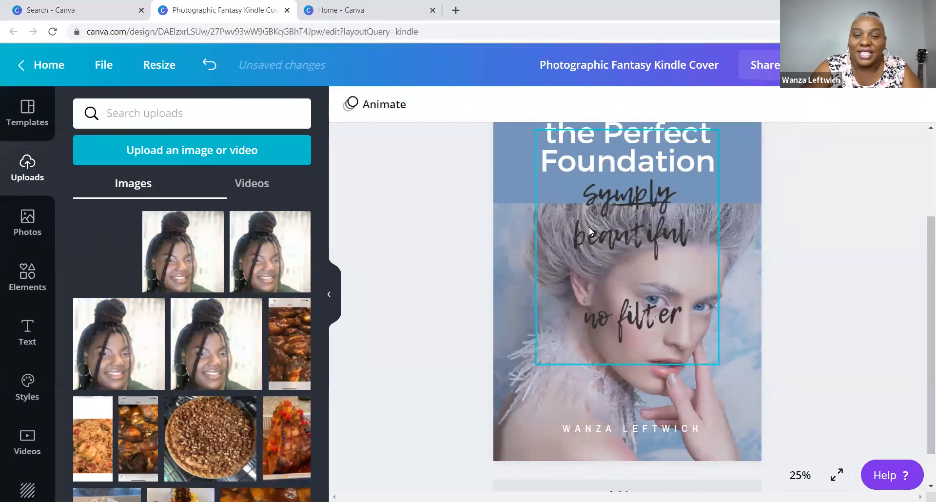
click(615, 203)
key(Delete)
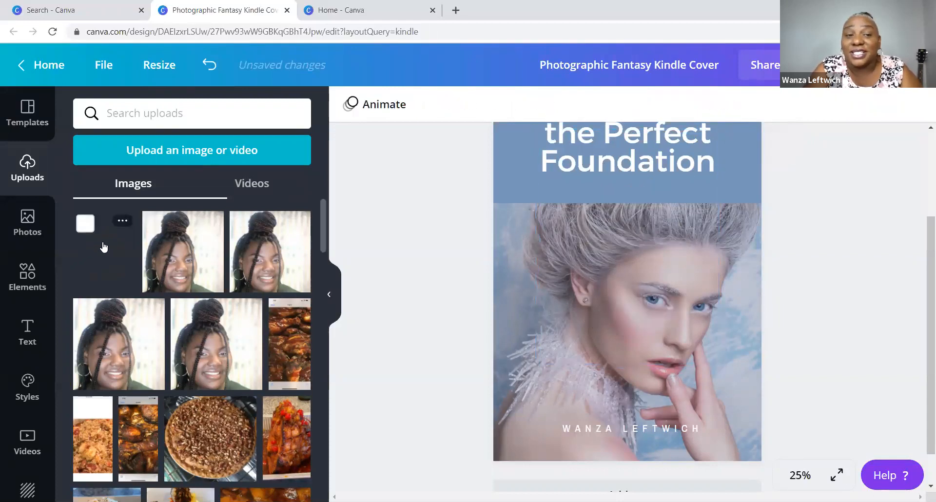
click(114, 266)
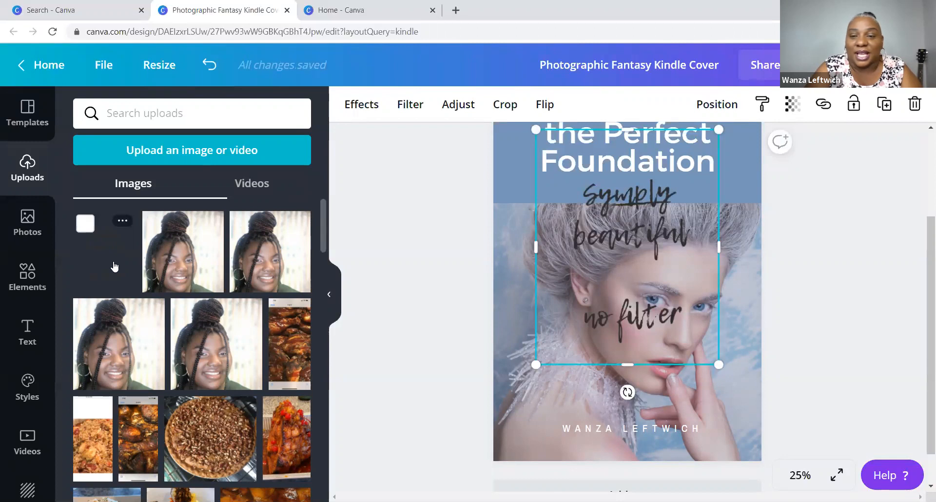
drag(655, 225, 599, 294)
key(Delete)
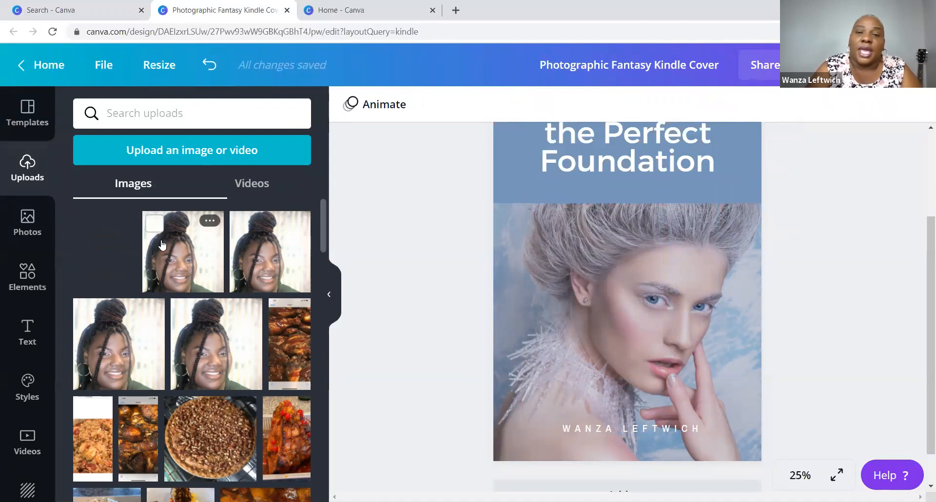
- Shift the model photo and try swapping in the uploaded portrait, then undo the swap
click(599, 235)
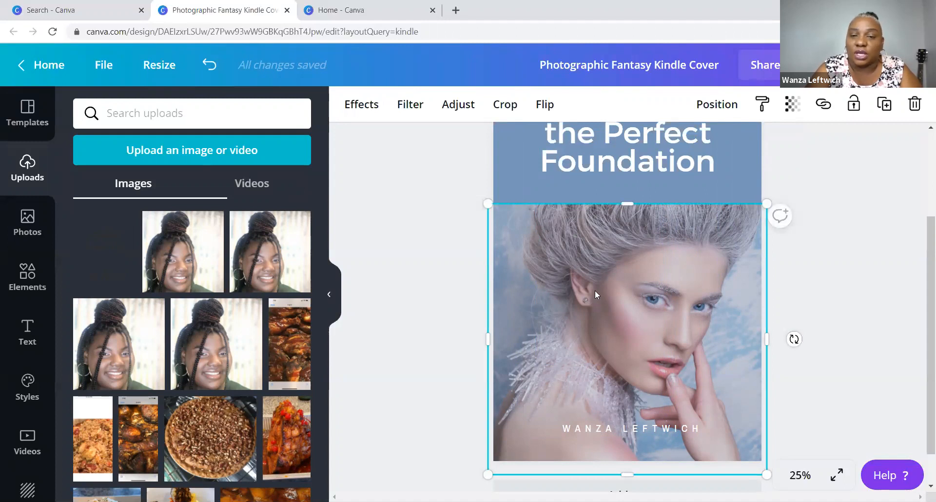
drag(594, 290, 492, 305)
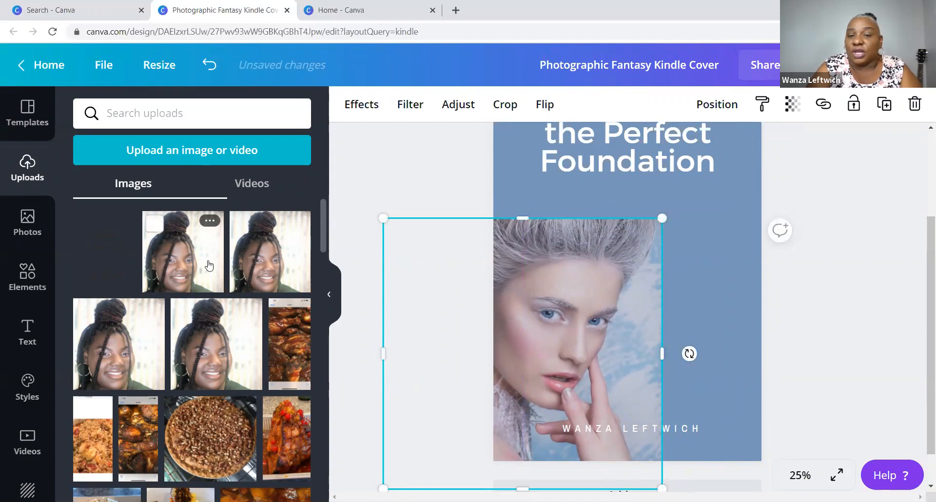
drag(209, 265, 571, 250)
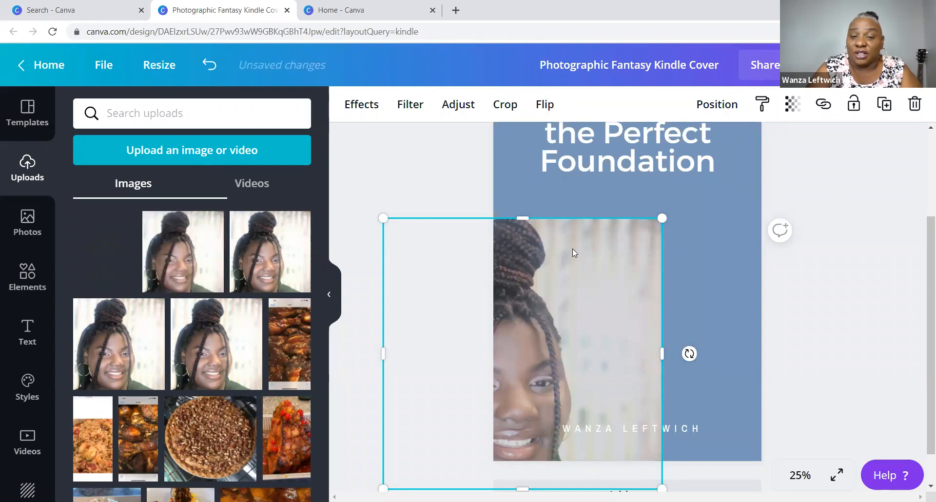
drag(610, 241, 682, 202)
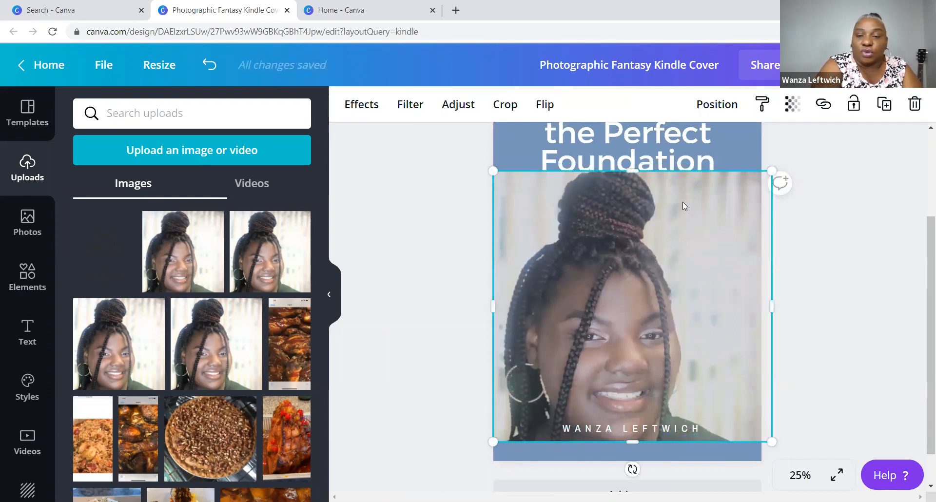
key(ctrl+z)
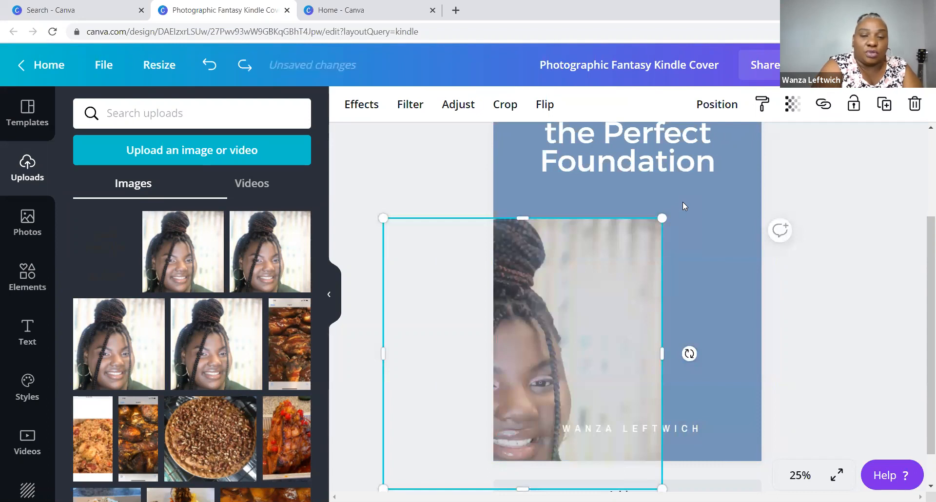
key(ctrl+z)
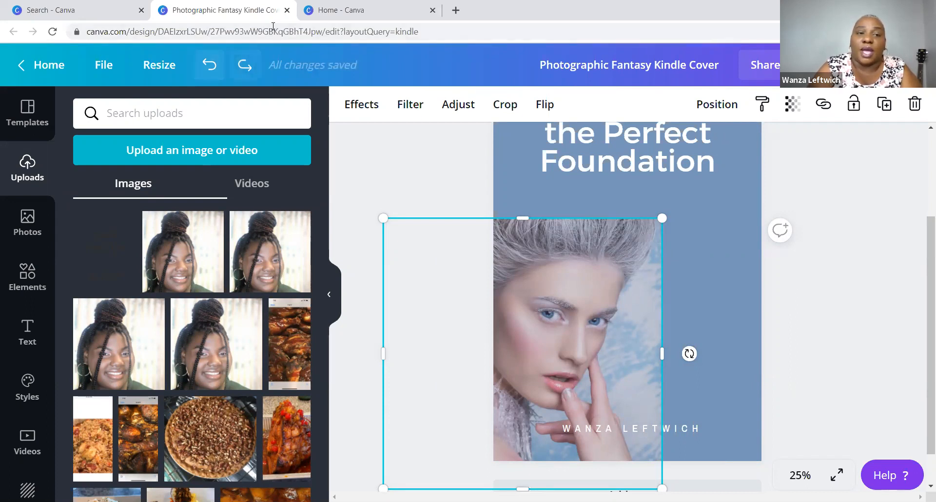
key(ctrl+z)
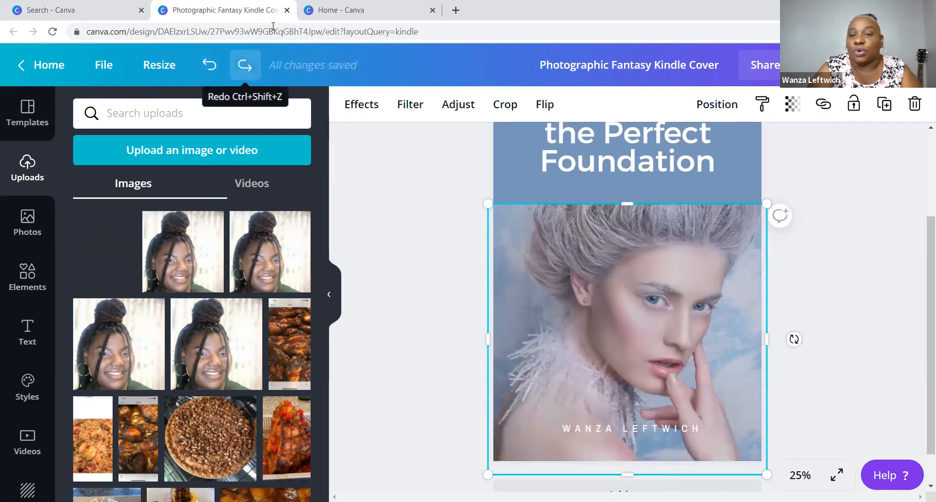
key(ctrl+shift+z)
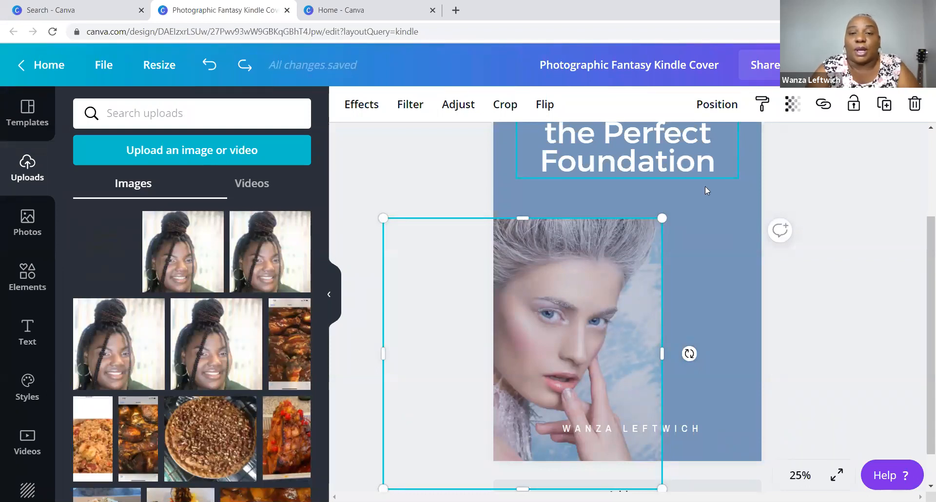
click(828, 267)
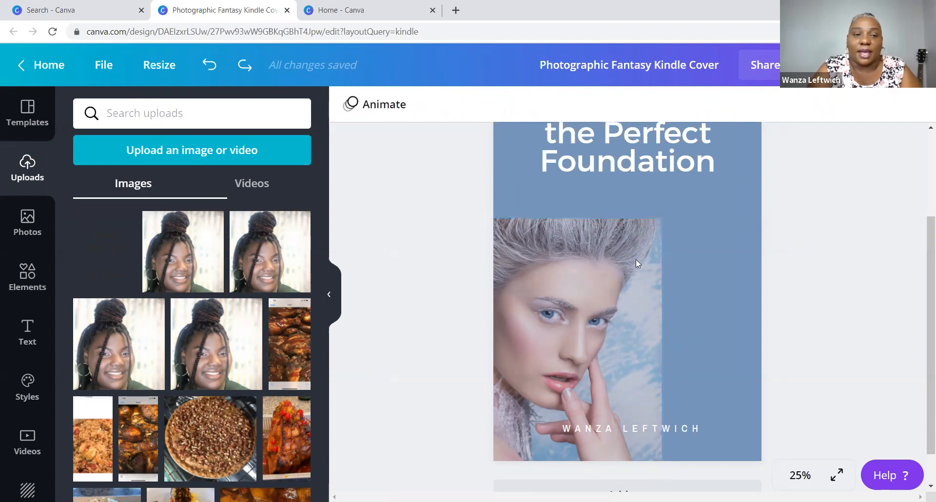
- Place the uploaded portrait in the left photo frame, delete the extra copy, and move it up
click(214, 276)
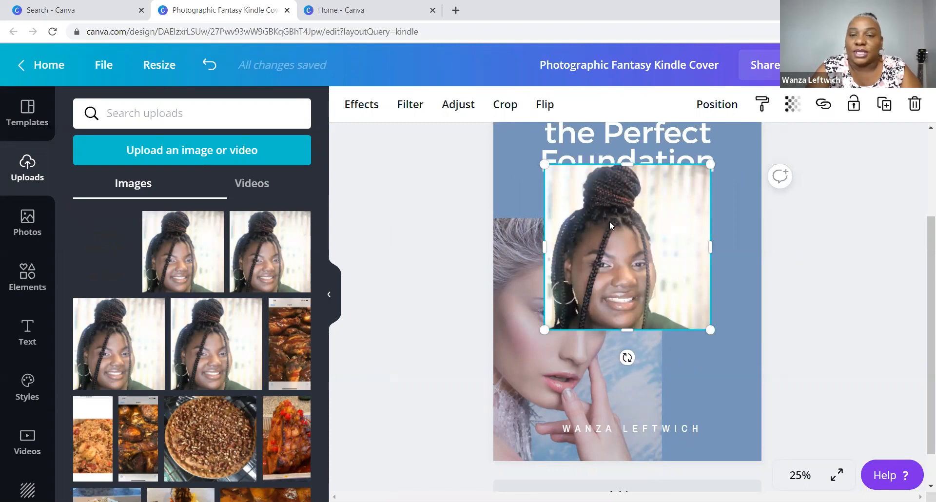
drag(613, 228, 673, 236)
drag(703, 262, 696, 244)
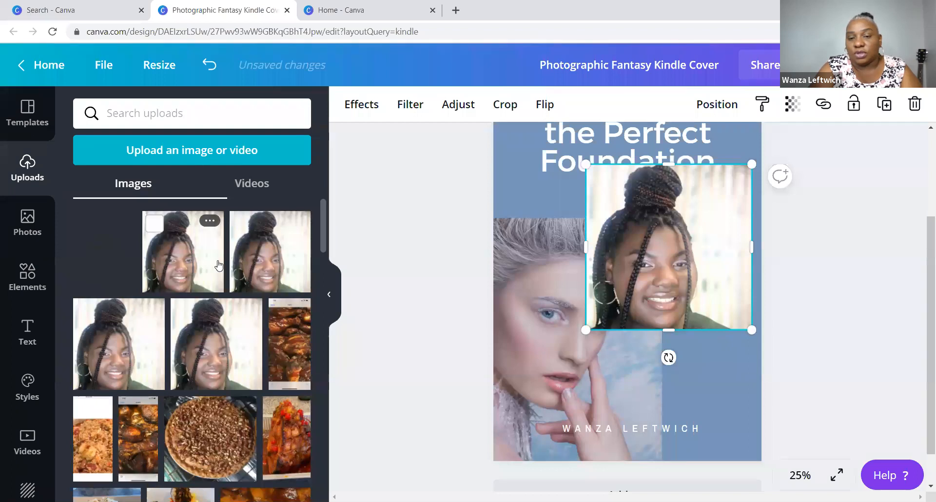
drag(217, 265, 217, 260)
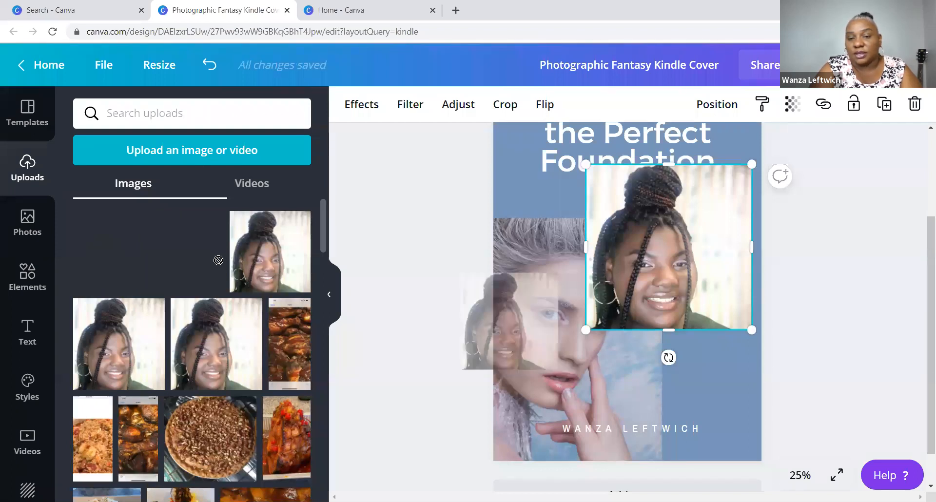
drag(218, 260, 476, 330)
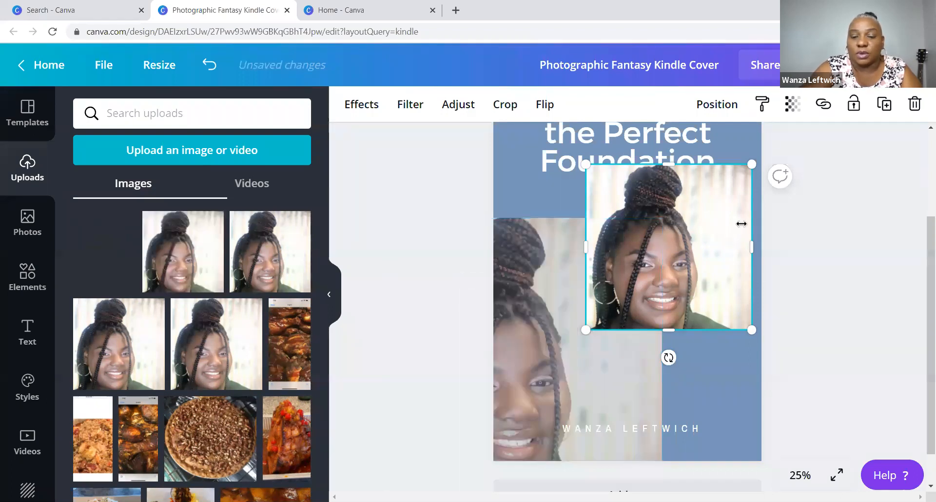
key(Delete)
click(605, 280)
drag(608, 283, 710, 238)
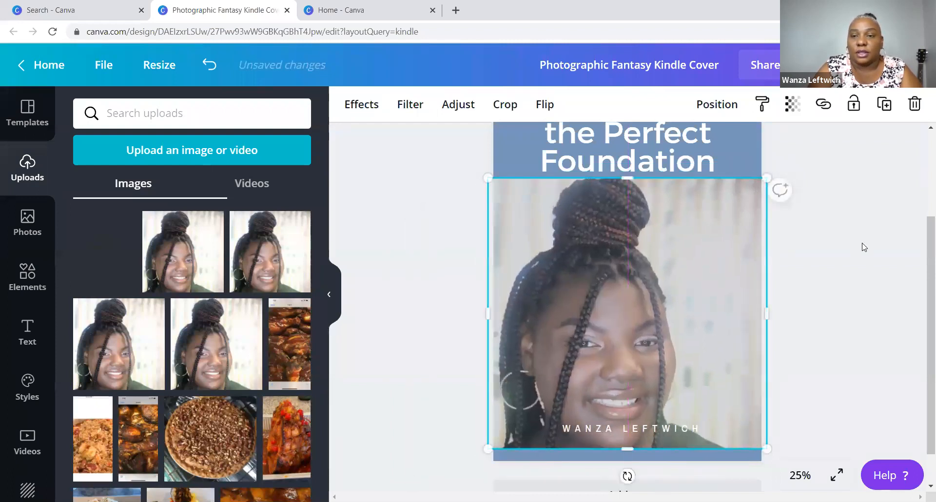
- Trim the portrait's corners and top edge so it sits just beneath the title
click(861, 247)
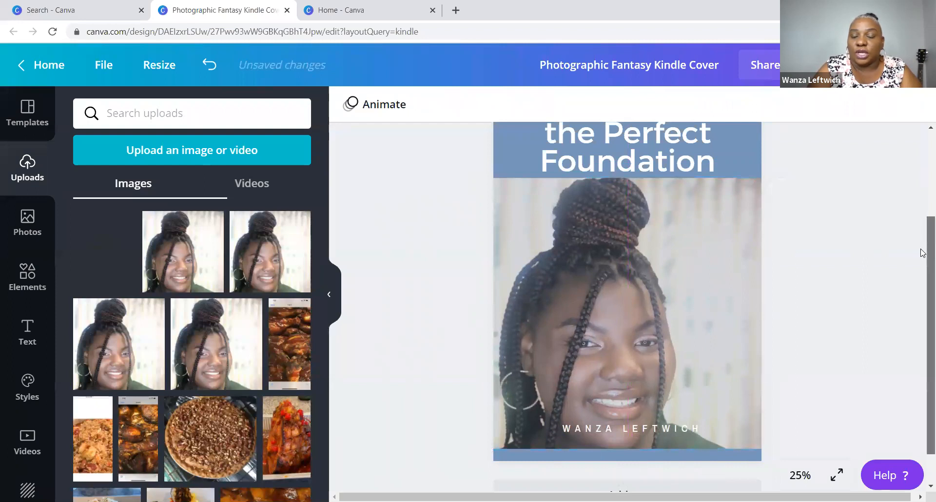
scroll(922, 253, up, 1)
click(749, 285)
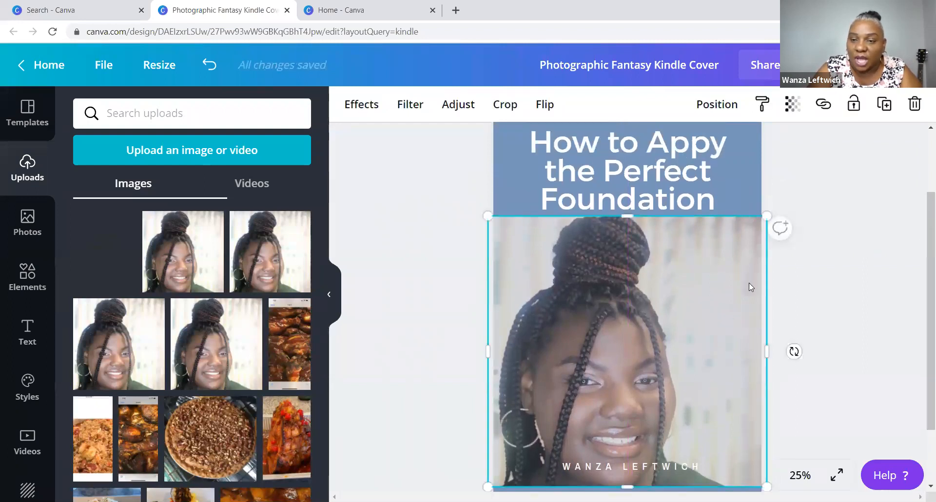
drag(766, 218, 760, 221)
drag(488, 489, 493, 482)
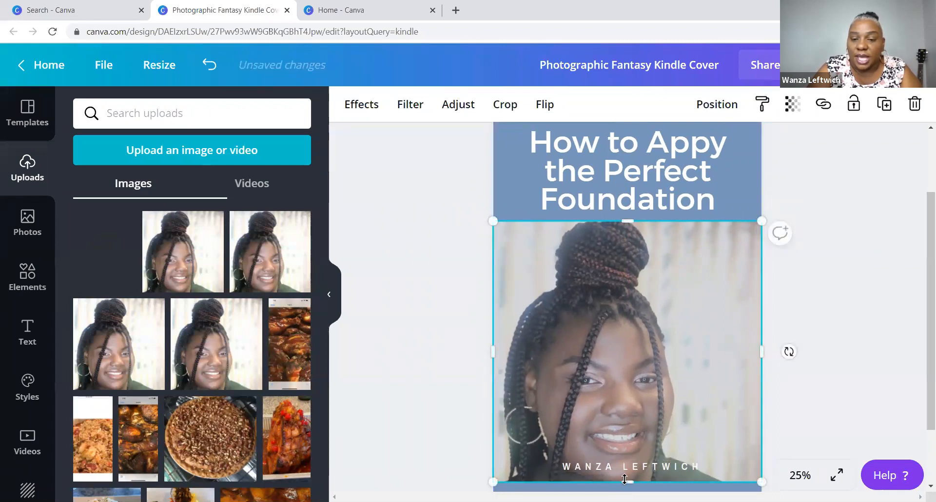
drag(624, 481, 626, 490)
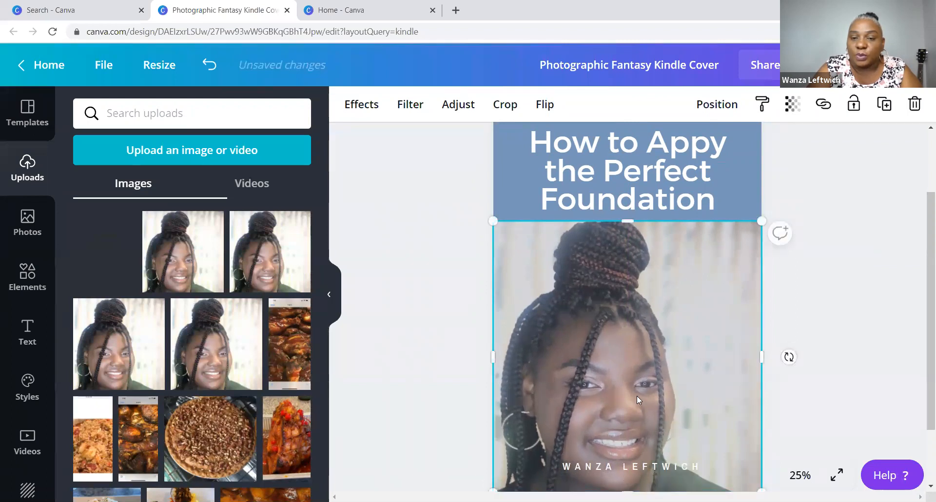
drag(630, 221, 628, 216)
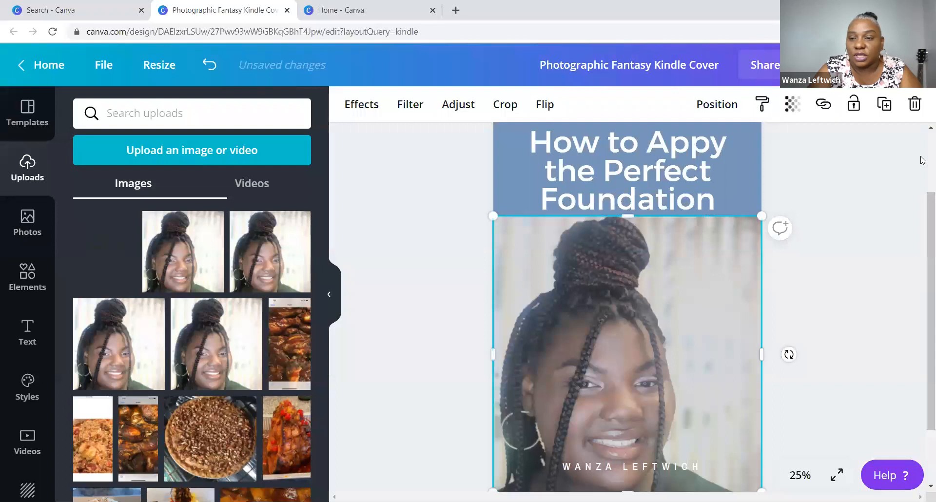
- Extend the portrait's bottom edge down to the bottom of the cover
scroll(922, 224, down, 1)
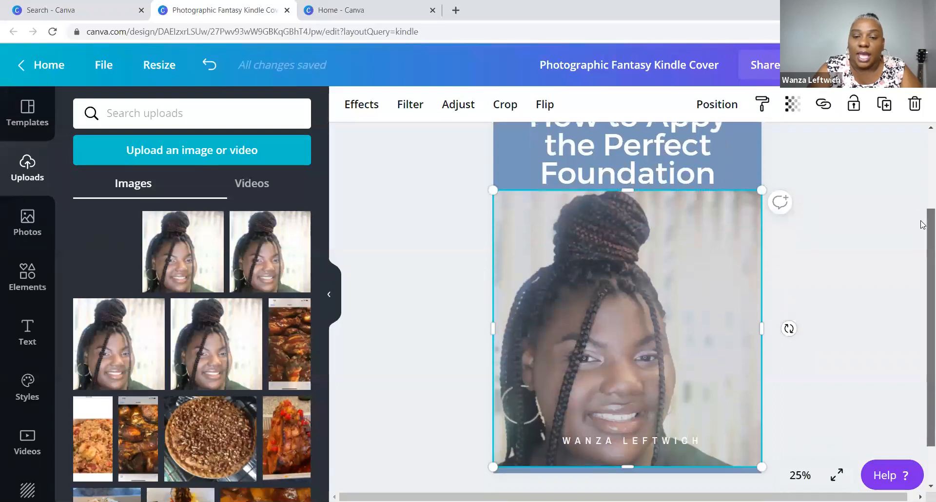
click(865, 334)
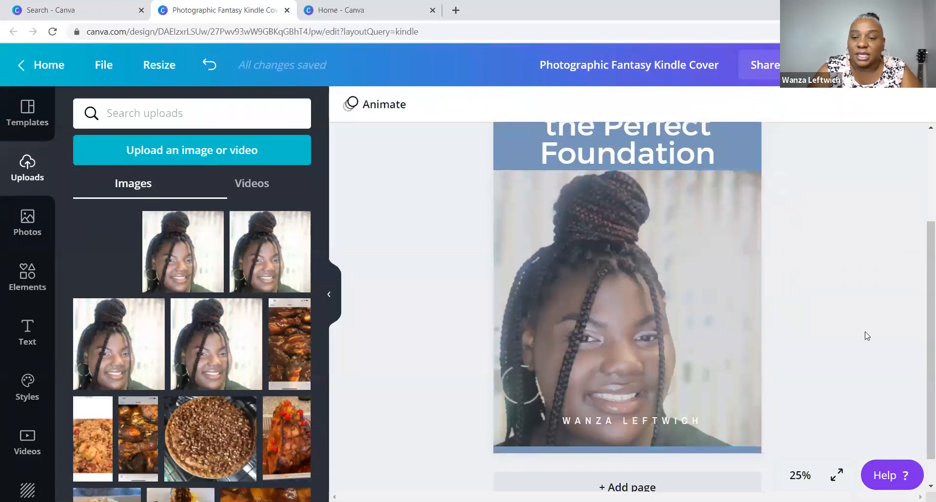
click(713, 376)
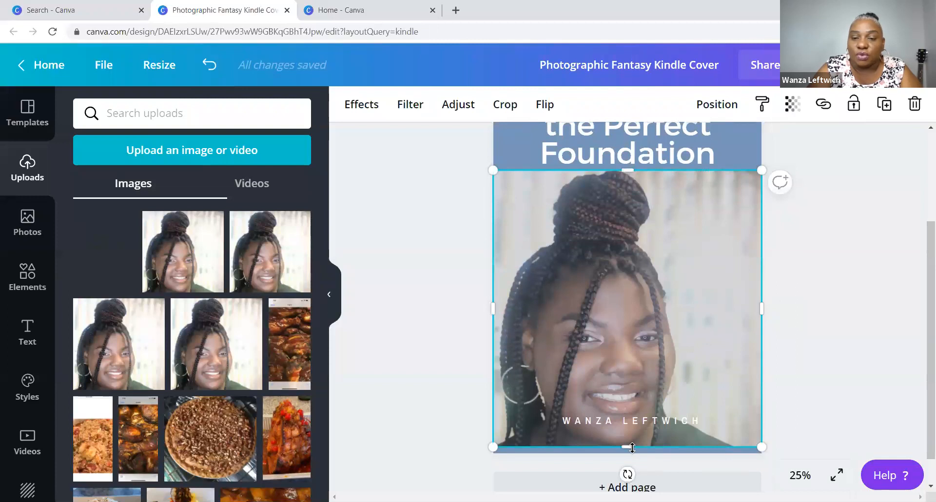
drag(632, 448, 632, 453)
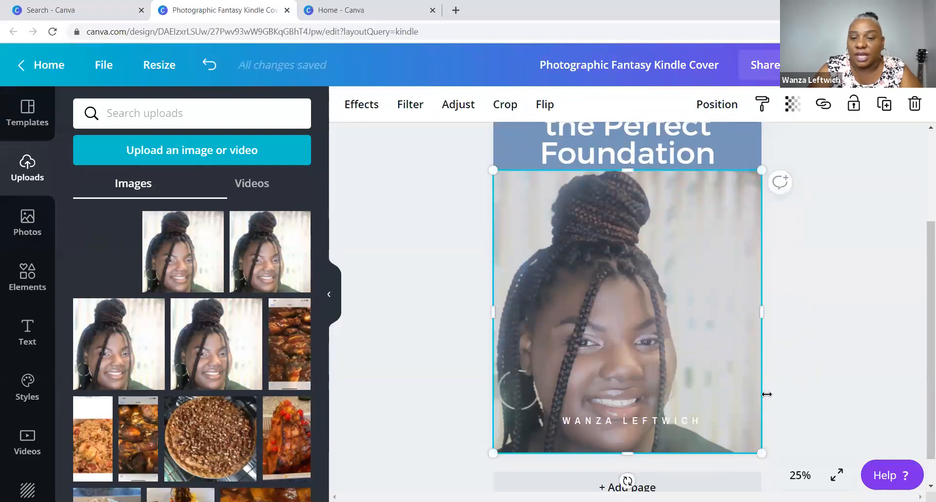
mouse_move(921, 328)
mouse_down()
mouse_move(919, 251)
mouse_move(922, 331)
mouse_up()
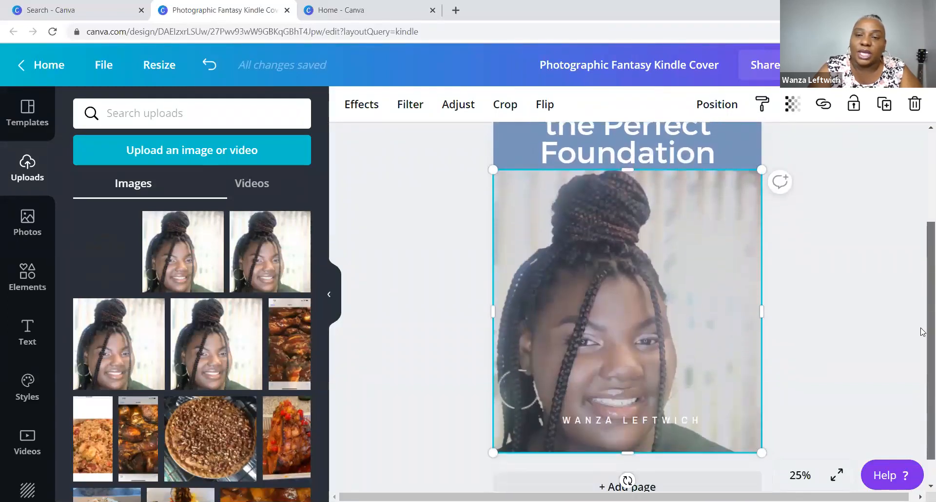
click(855, 313)
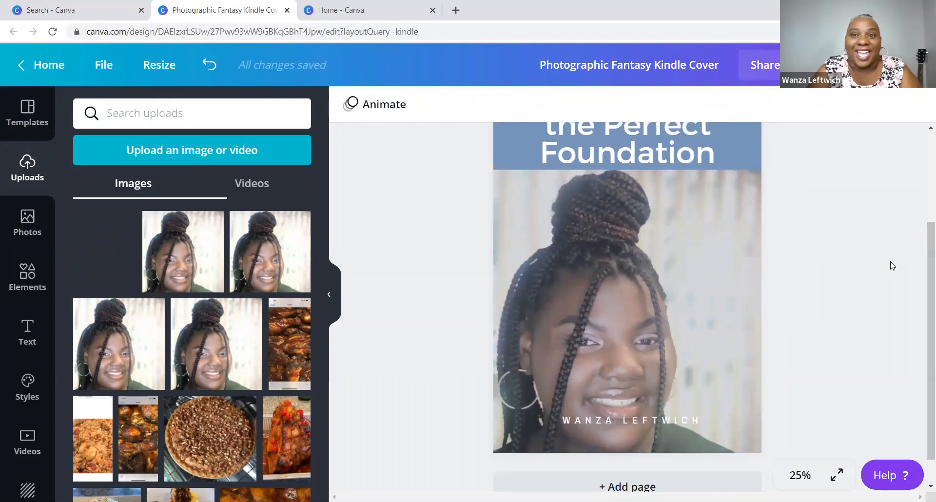
click(739, 277)
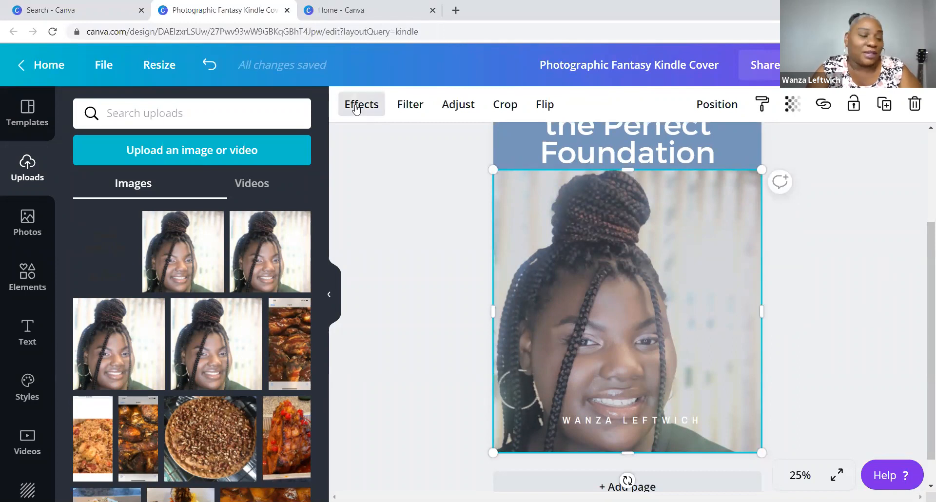
- Apply the Background Remover effect to the portrait so she sits on the cover background
click(357, 109)
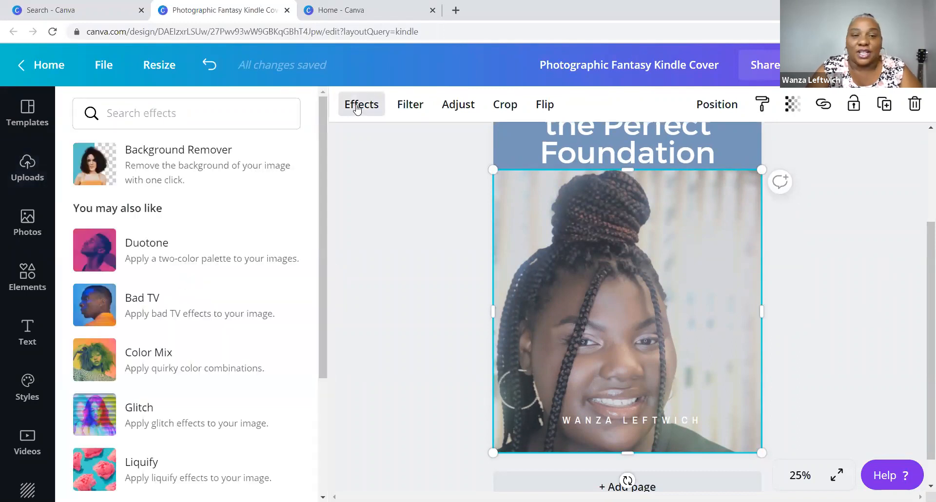
click(214, 159)
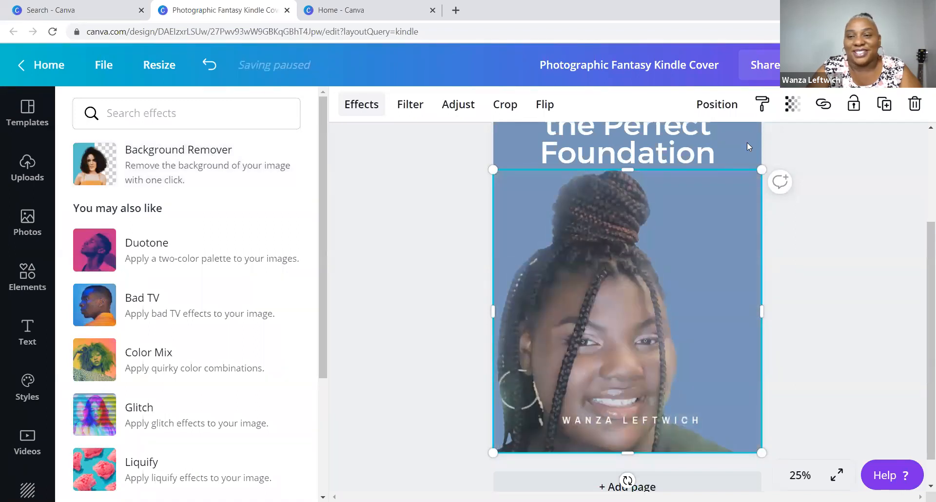
click(689, 254)
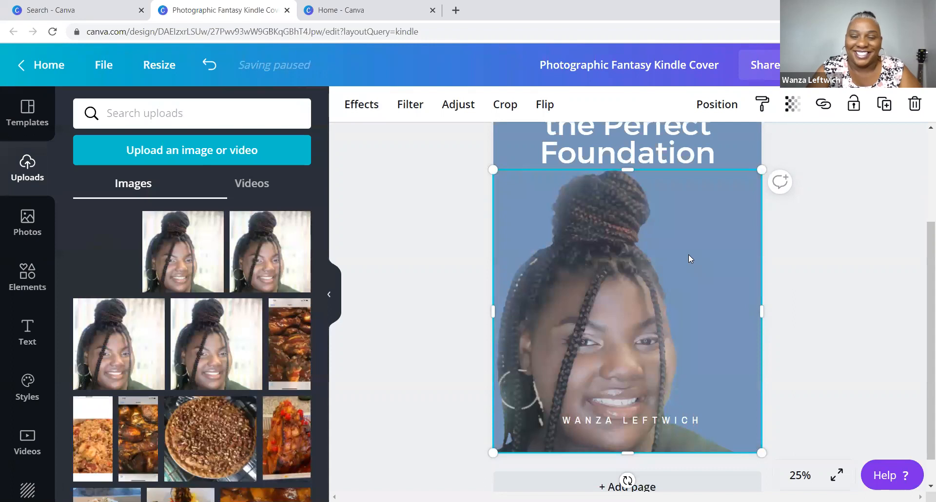
click(827, 263)
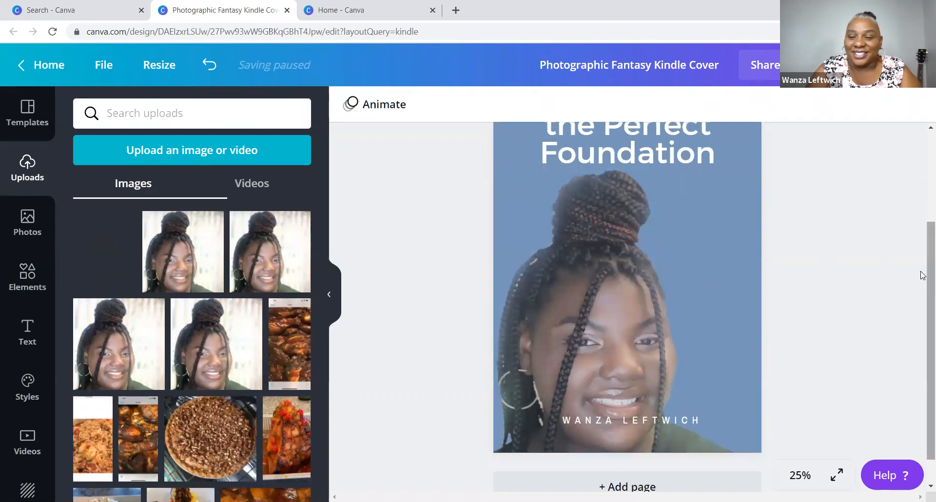
drag(922, 275, 922, 207)
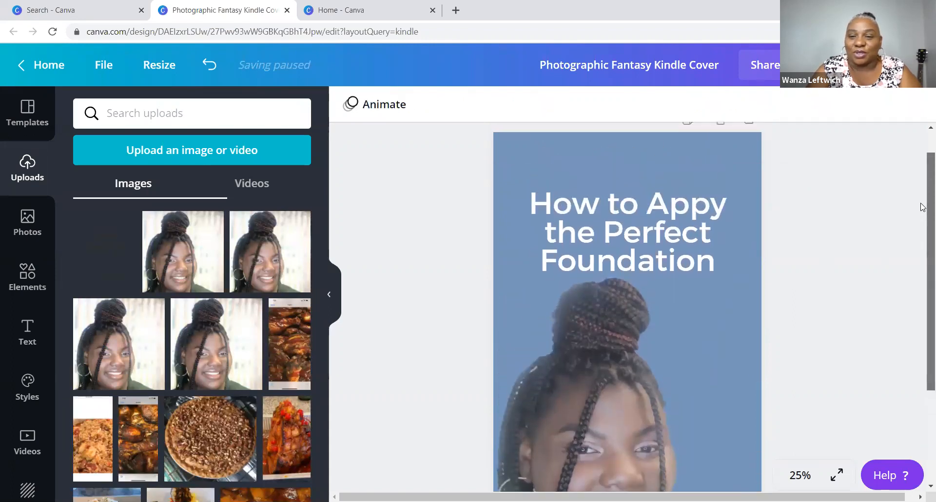
- Insert the missing 'l' so the title reads 'How to Apply the Perfect Foundation'
click(715, 213)
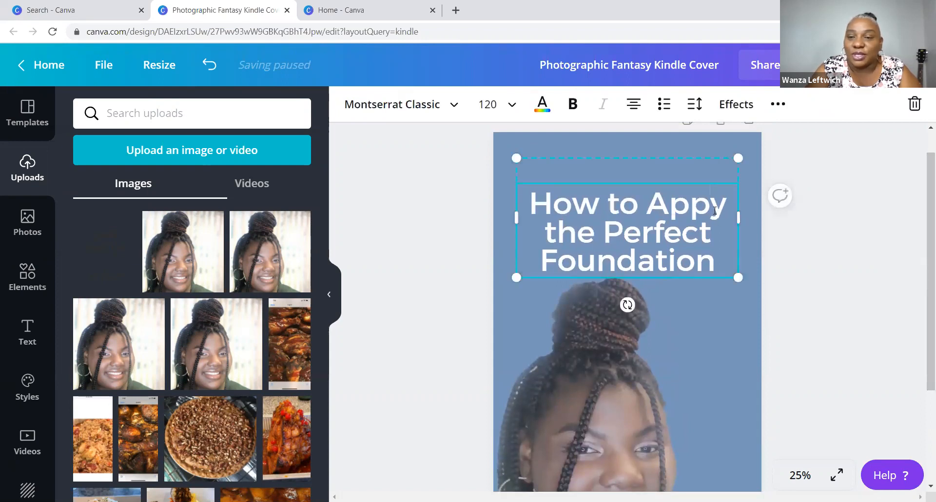
triple_click(715, 210)
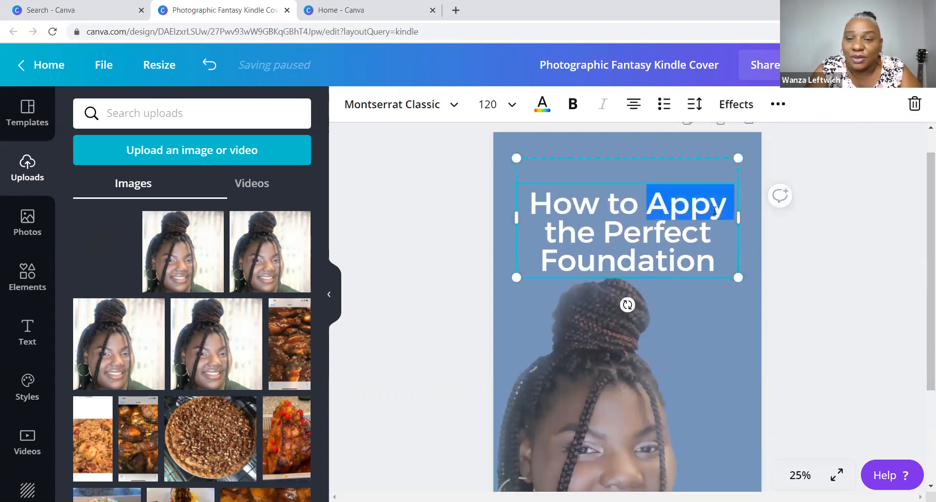
click(814, 235)
click(715, 205)
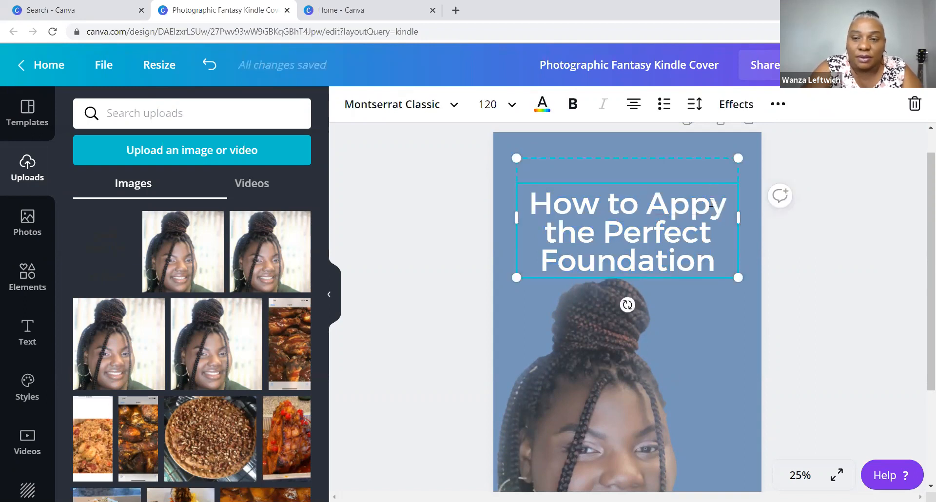
text(l)
click(881, 237)
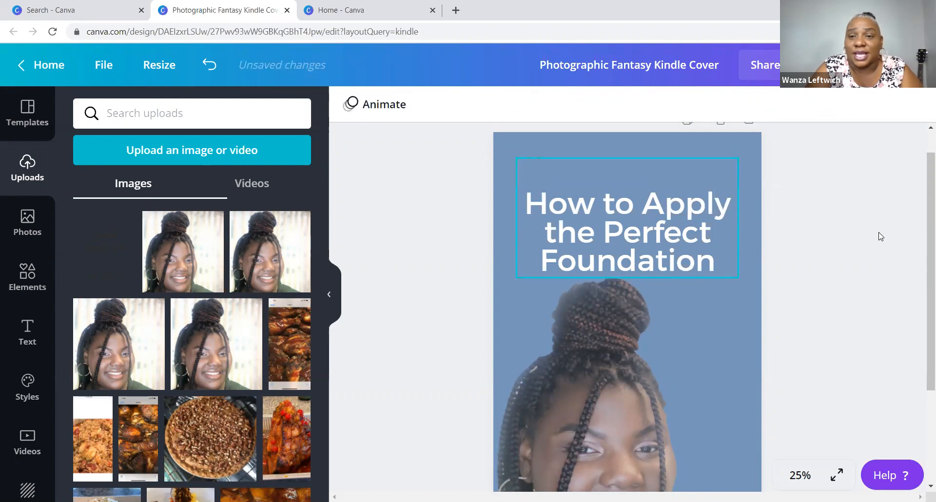
scroll(922, 271, down, 1)
scroll(922, 270, down, 3)
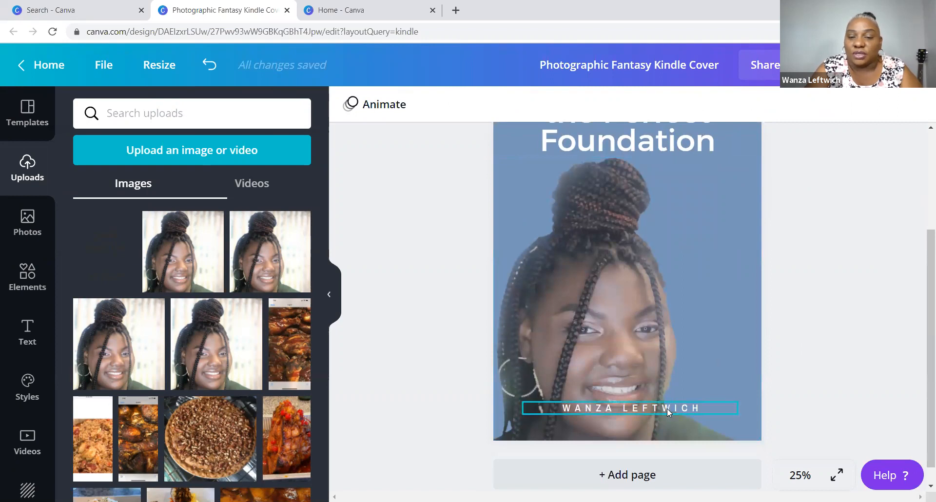
- Split the author's name onto two lines and move it to the portrait's lower right
click(667, 409)
drag(668, 409, 689, 367)
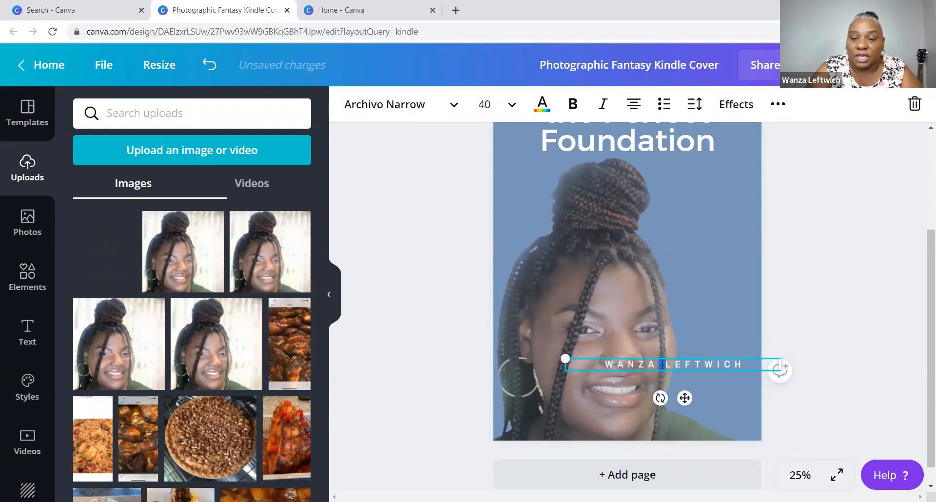
key(Return)
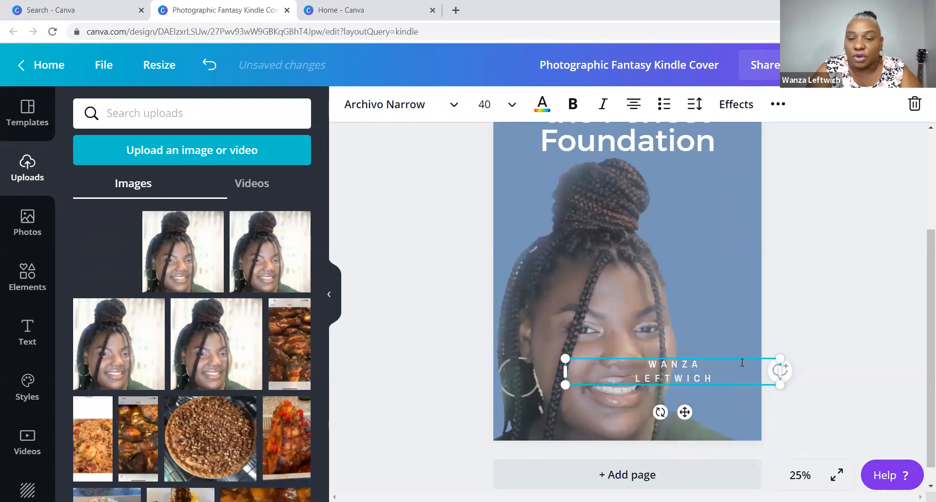
drag(716, 355, 757, 360)
click(820, 328)
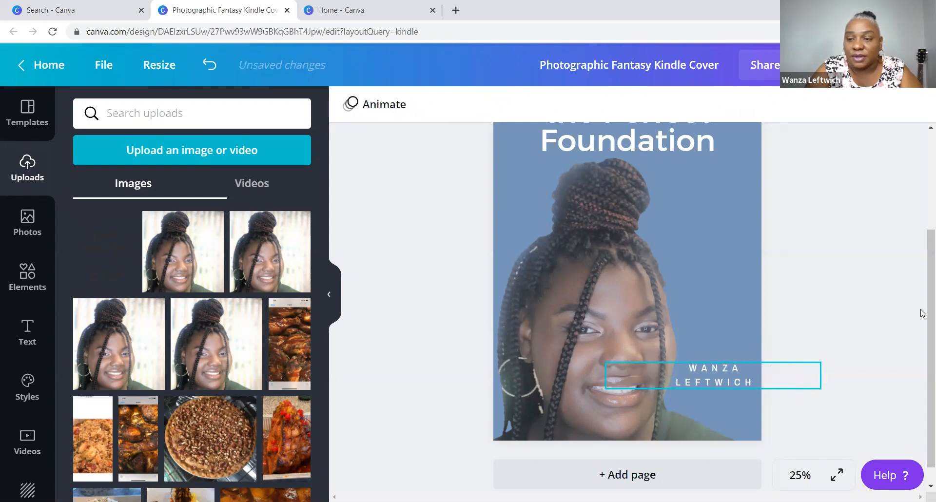
scroll(924, 292, up, 2)
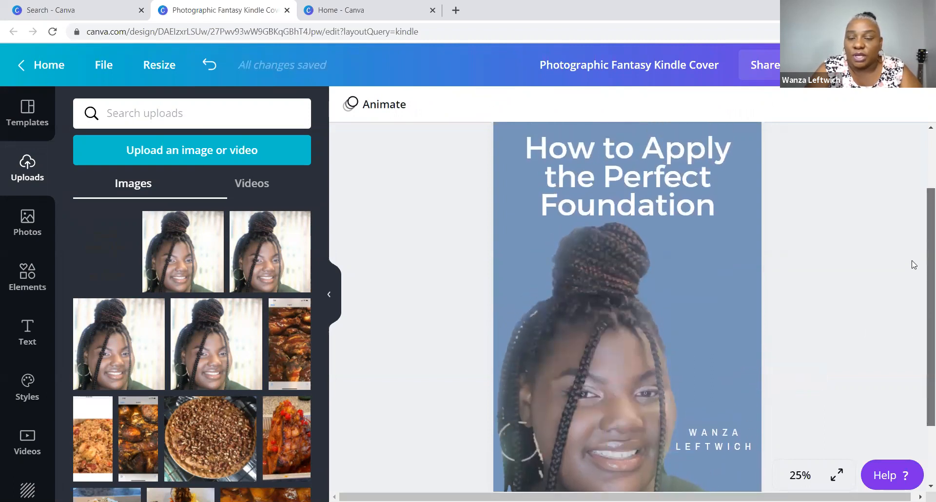
scroll(919, 292, down, 2)
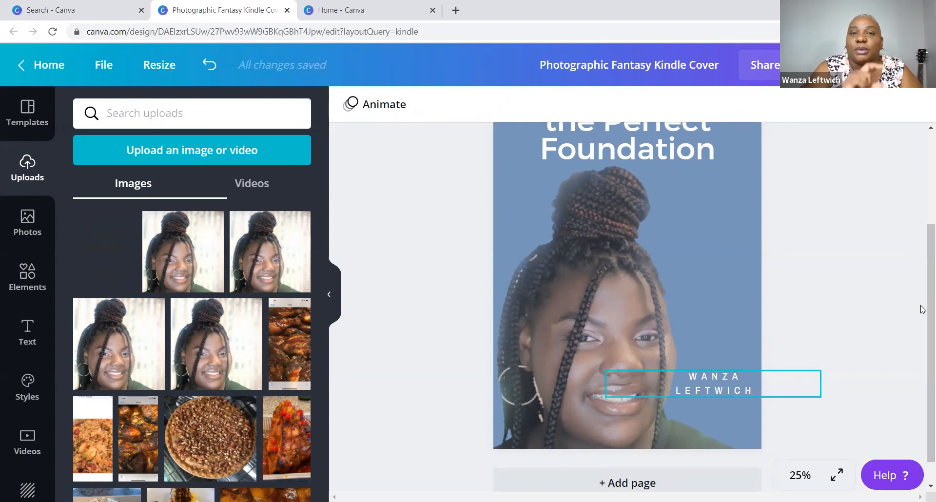
- Try adding 'BY' before the author's name, then remove it again
click(694, 377)
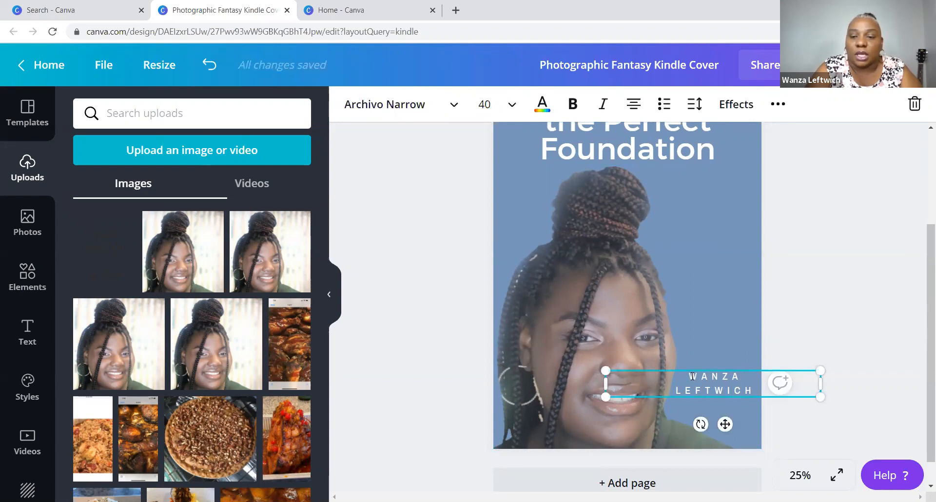
click(692, 376)
text(BY)
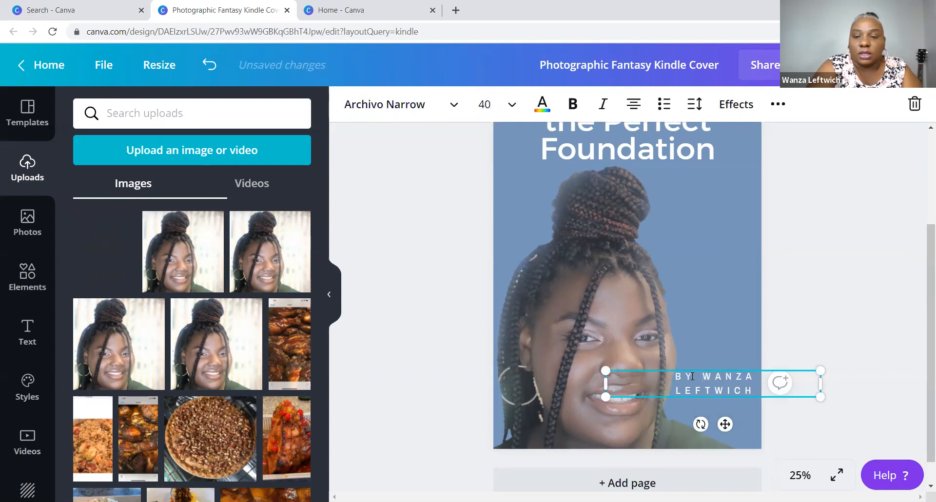
key(BackSpace)
key(BackSpace)
key(BackSpace)
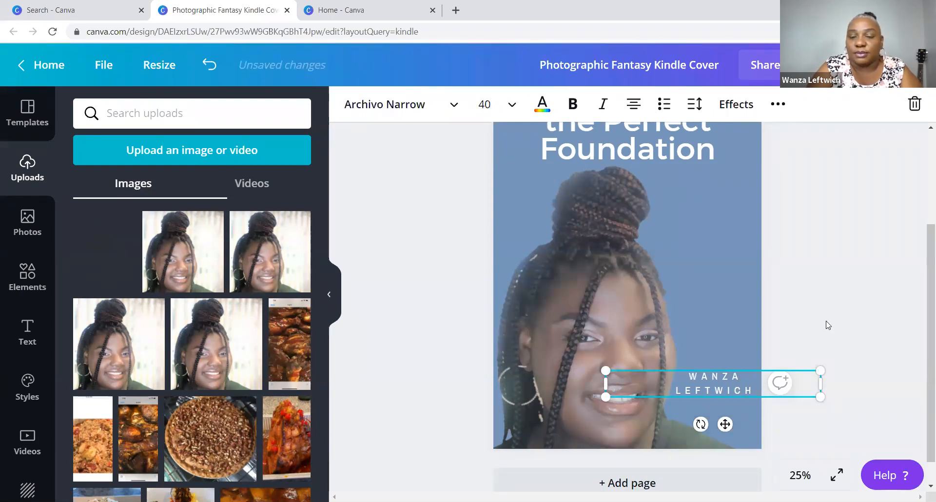
click(827, 325)
drag(923, 318, 923, 247)
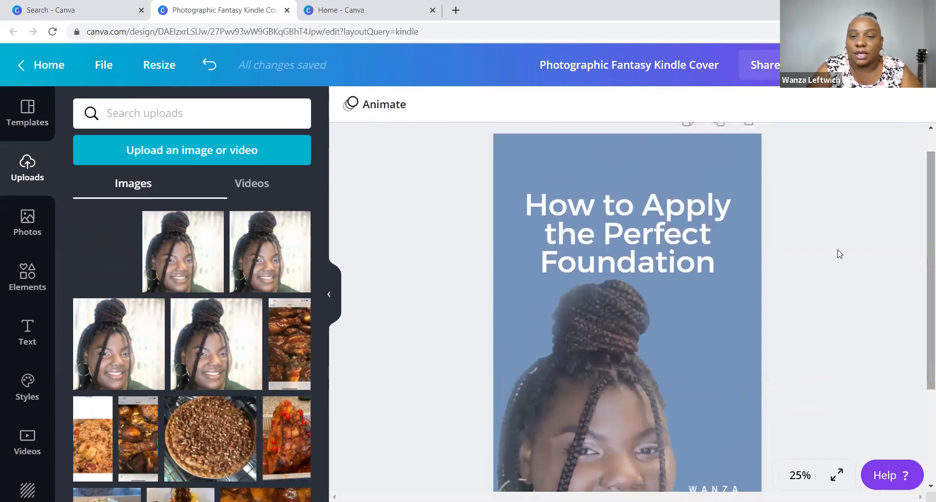
- Raise the title slightly and nudge the portrait a little to the right
drag(660, 234, 656, 213)
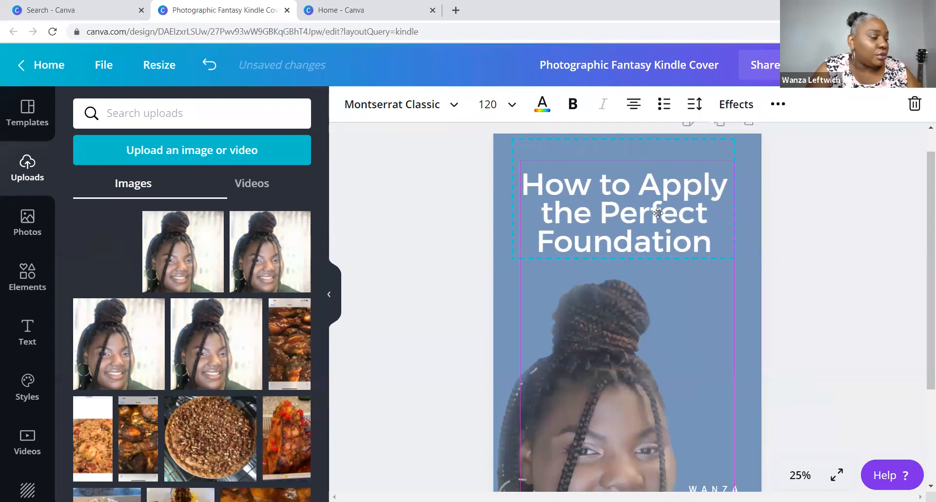
drag(657, 213, 655, 211)
mouse_move(622, 331)
mouse_down()
mouse_move(637, 326)
mouse_move(626, 327)
mouse_up()
click(863, 240)
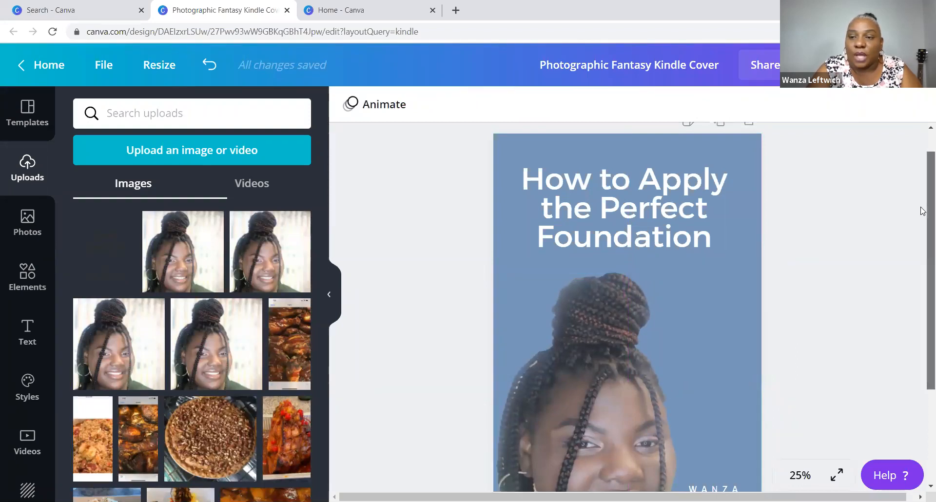
- Stretch the portrait's bottom edge down to the cover's bottom edge
scroll(921, 224, down, 3)
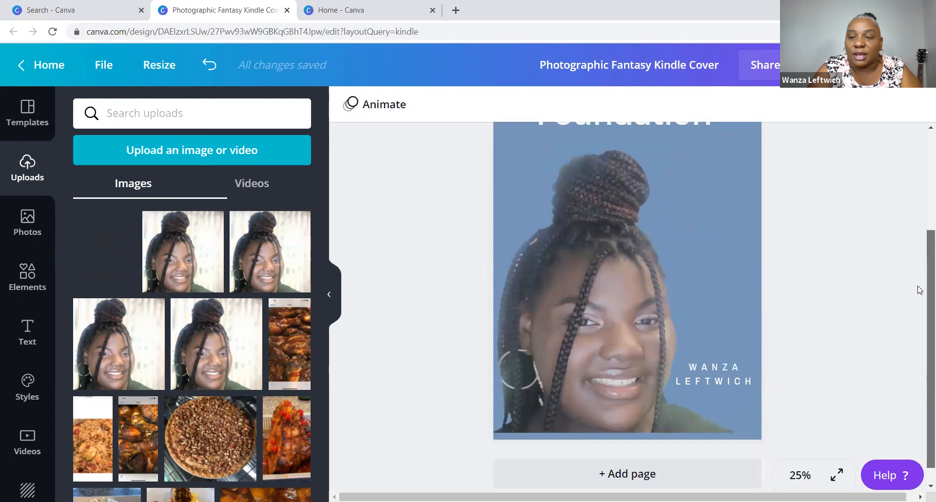
click(660, 430)
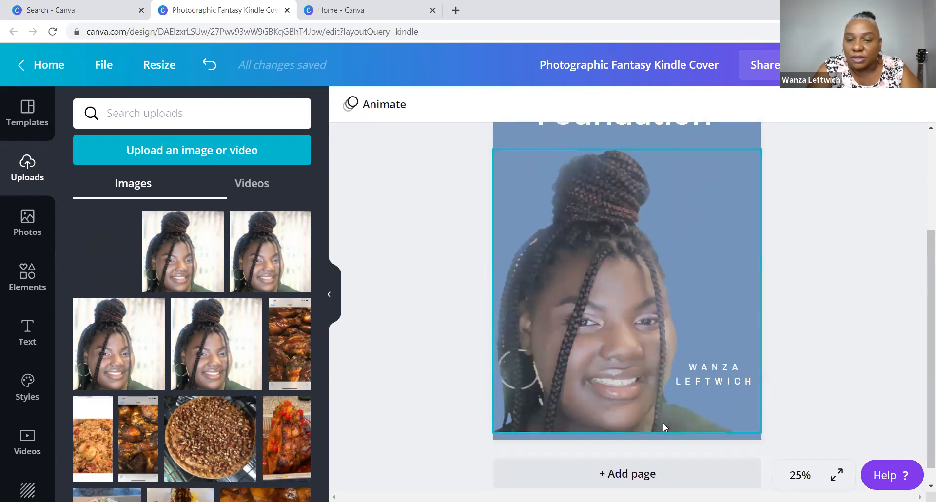
drag(629, 428, 627, 468)
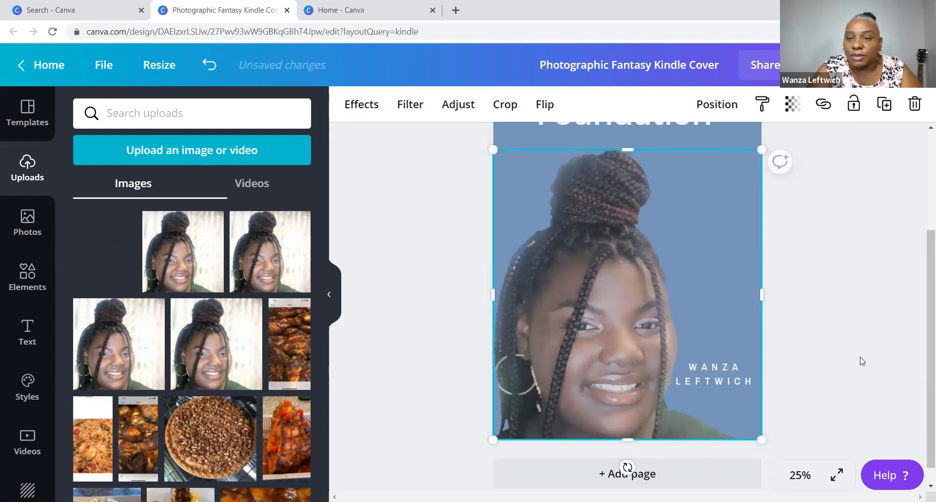
click(861, 360)
scroll(922, 325, up, 3)
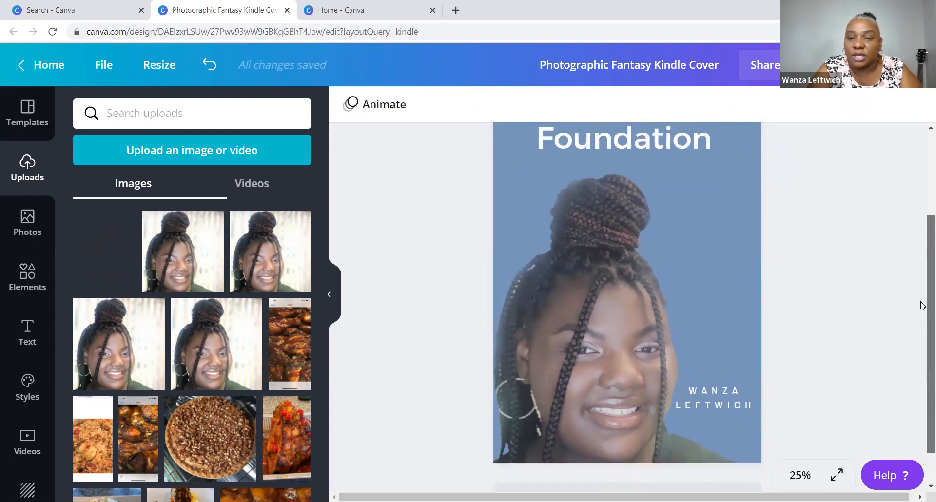
scroll(919, 234, up, 1)
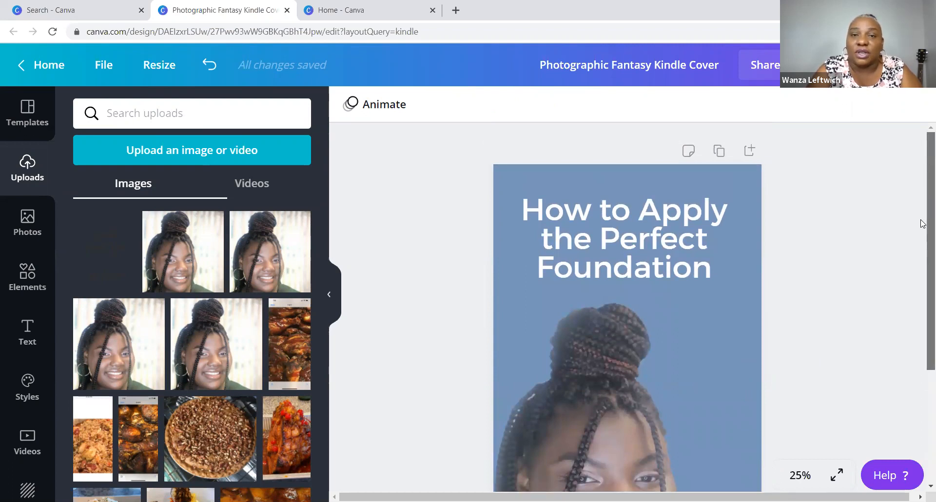
scroll(922, 225, down, 3)
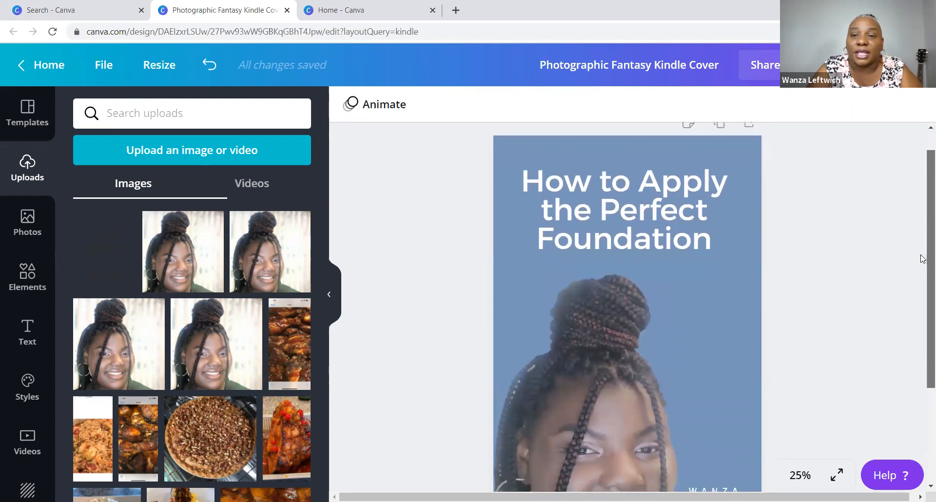
scroll(922, 286, down, 1)
scroll(924, 271, up, 2)
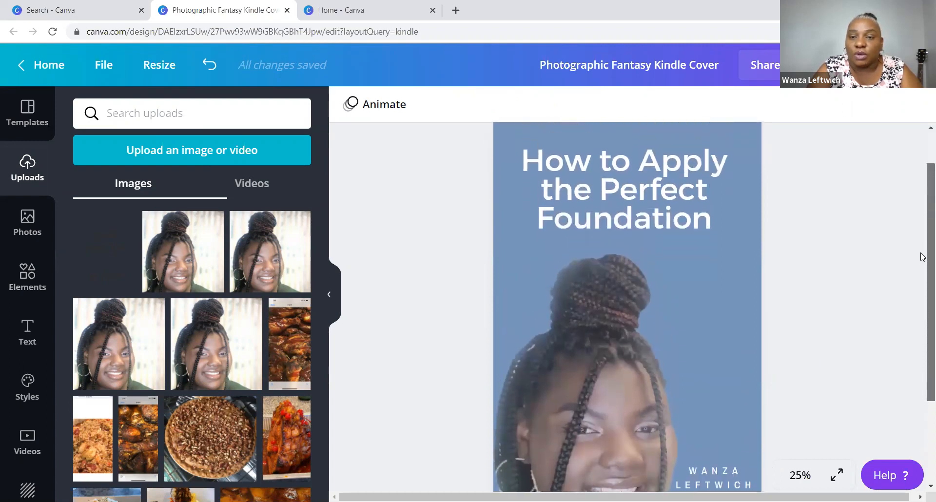
click(738, 243)
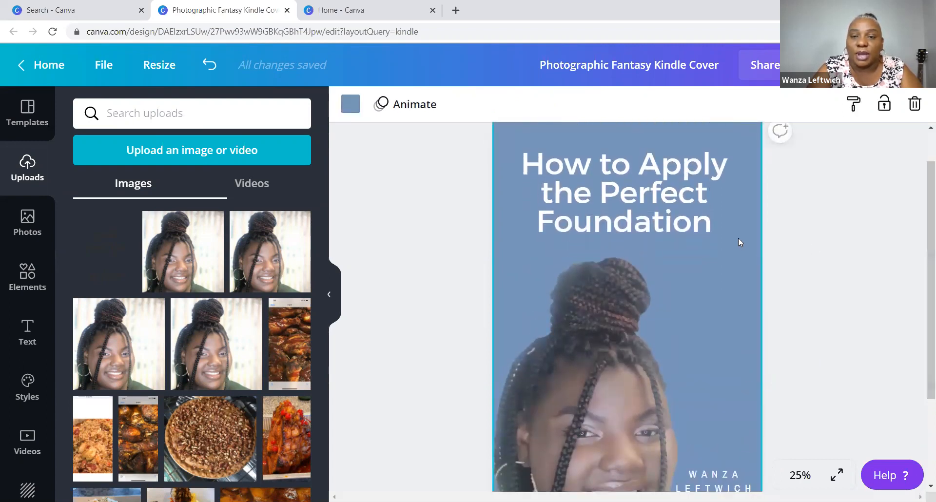
click(853, 239)
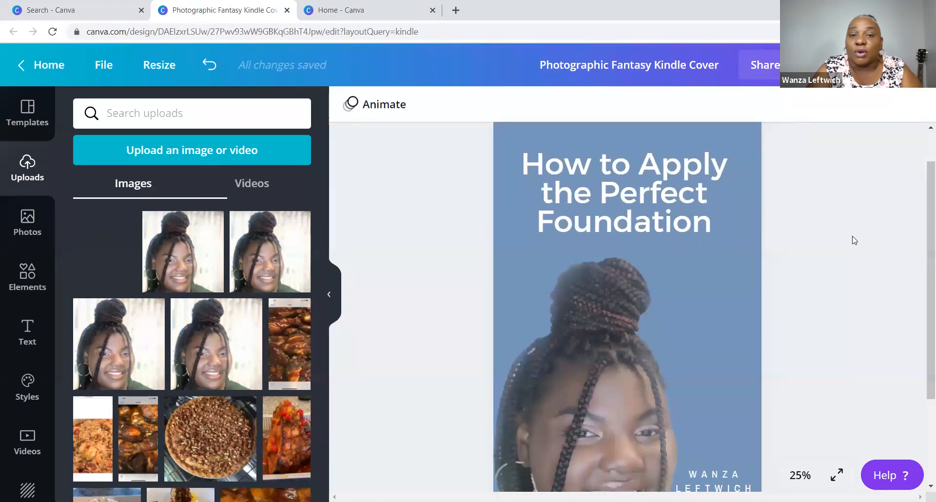
click(750, 253)
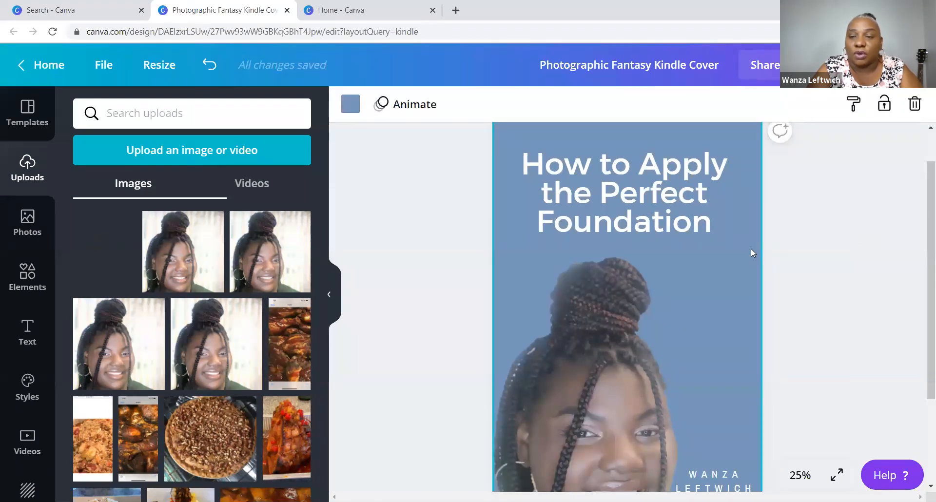
- Try blue and yellow shades, then set the background to the purple palette swatch
click(357, 112)
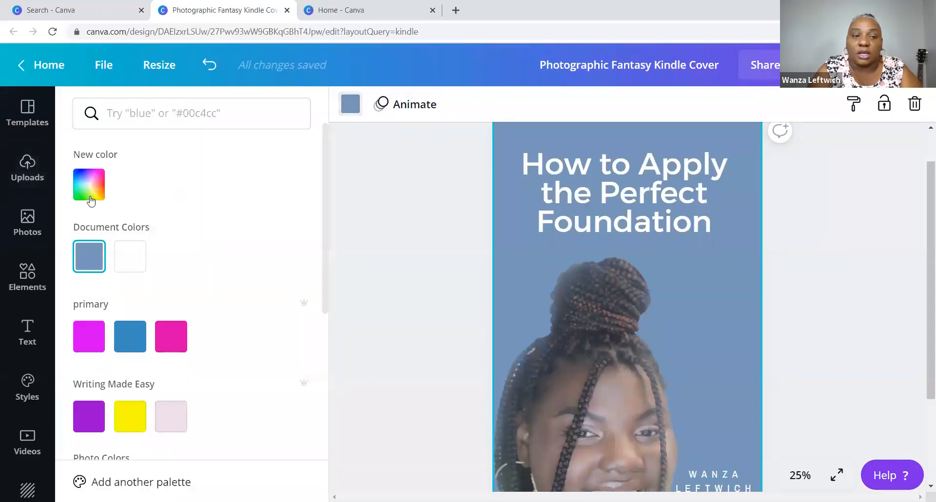
click(90, 197)
click(224, 241)
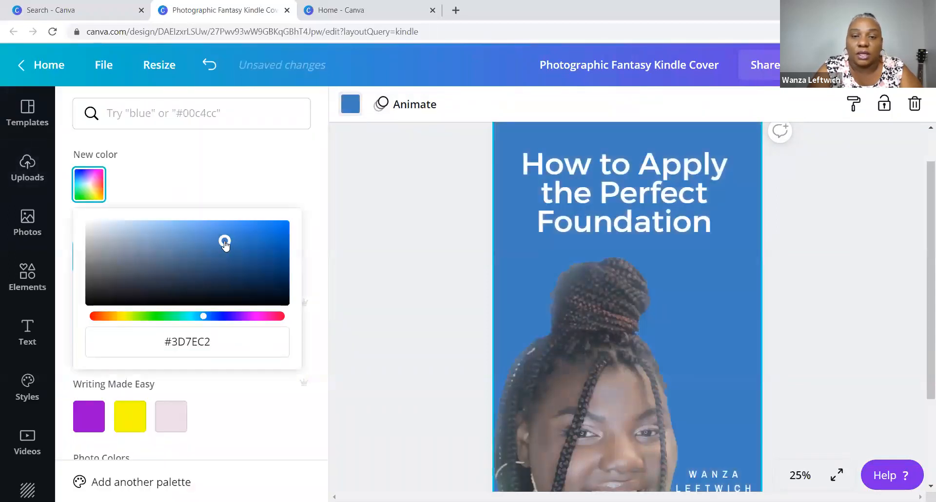
click(275, 240)
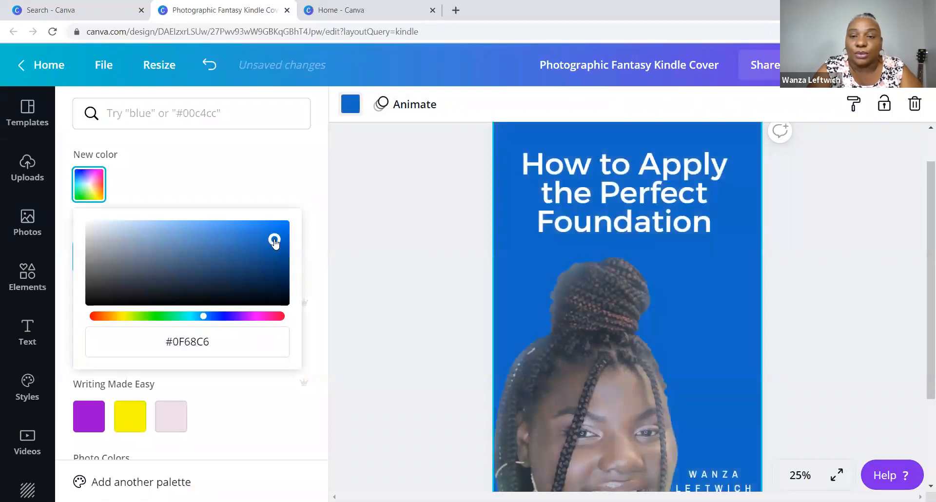
click(131, 425)
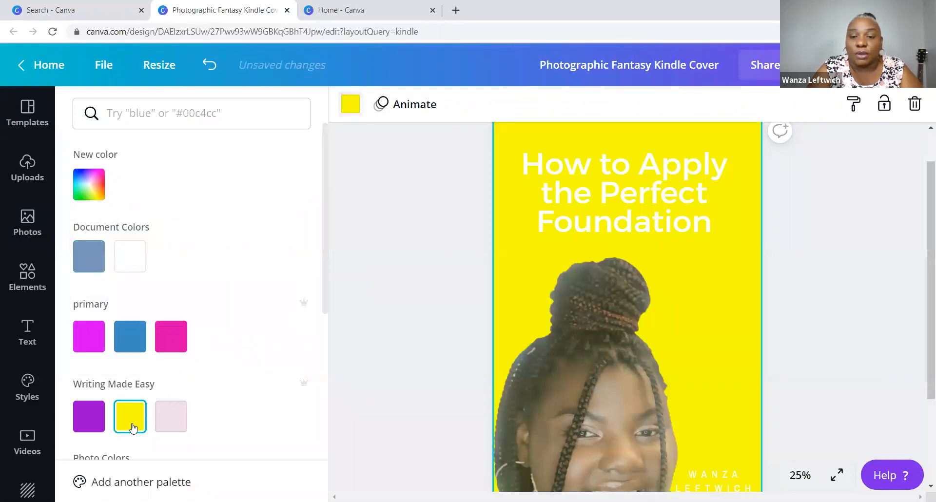
click(104, 418)
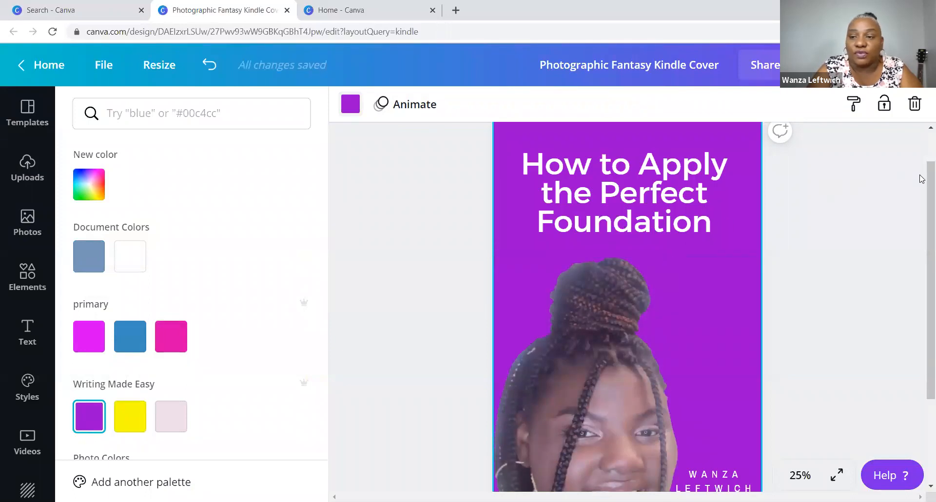
drag(923, 186, 915, 265)
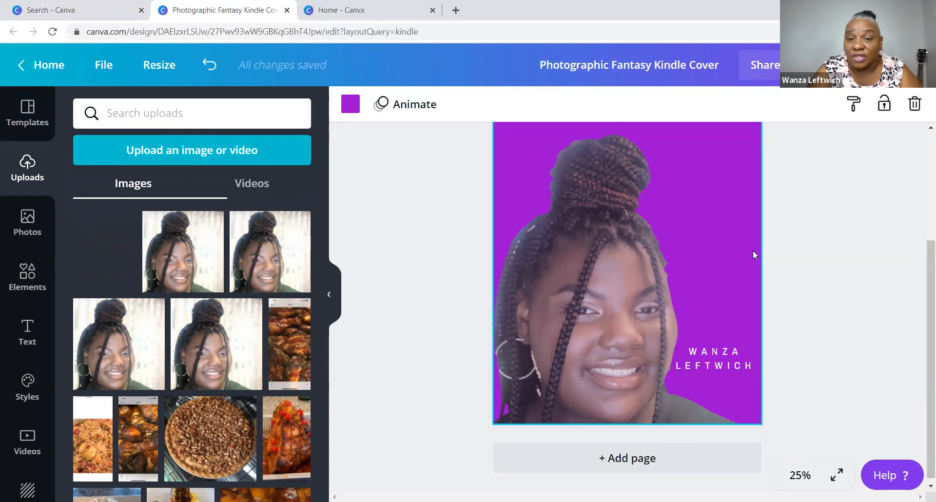
drag(922, 302, 922, 242)
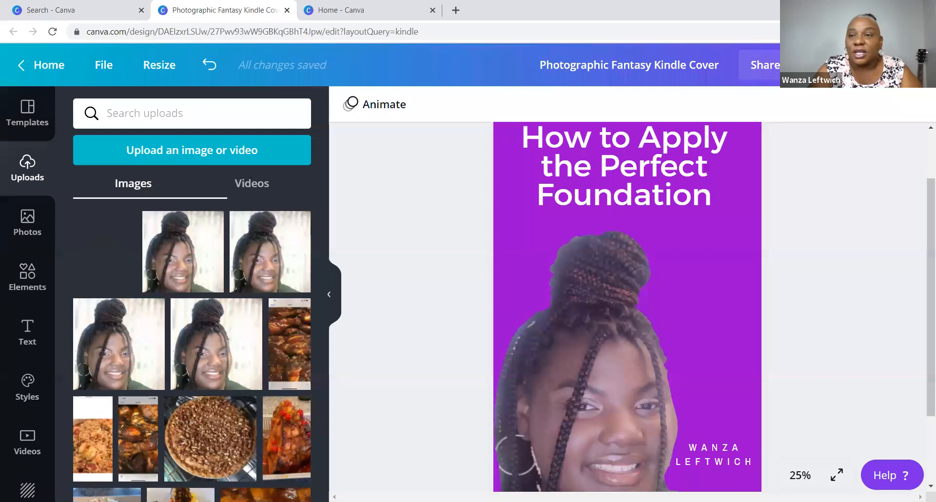
click(871, 64)
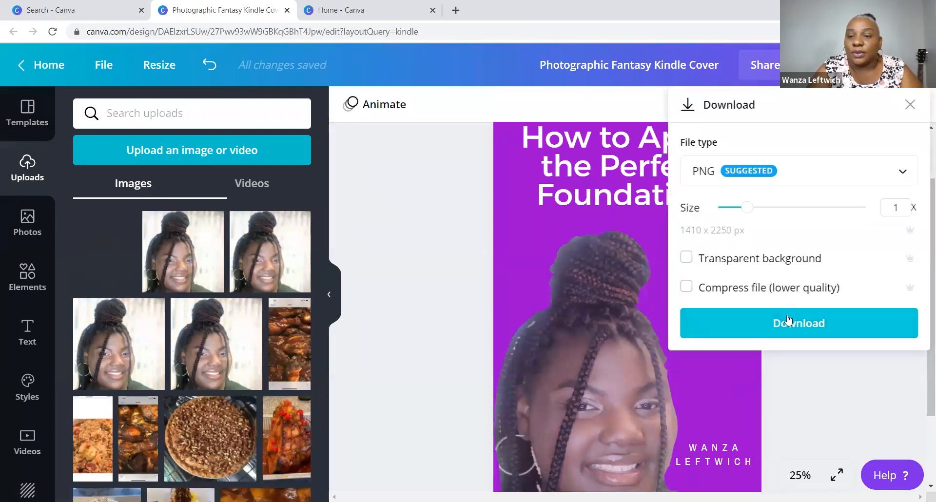
click(639, 64)
- Rename the design 'How to Apply the Perfect Foundation by' followed by the author's name
drag(725, 62, 548, 74)
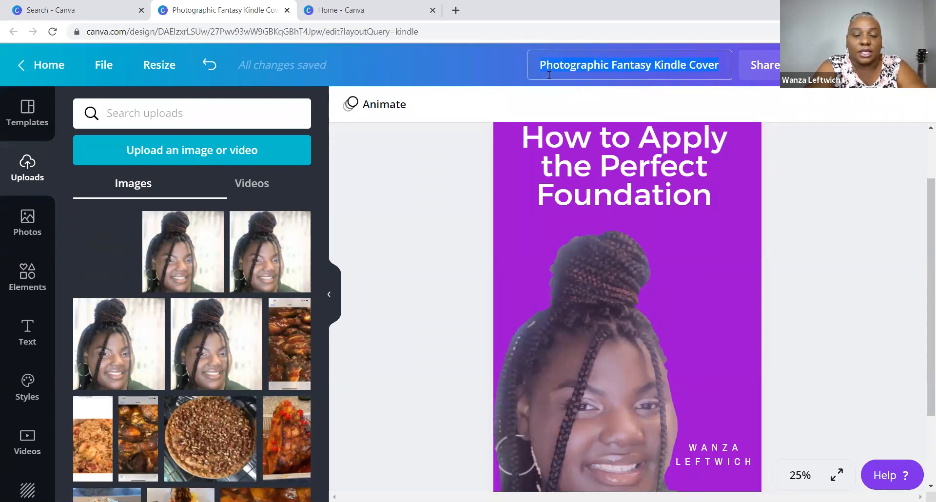
text(How)
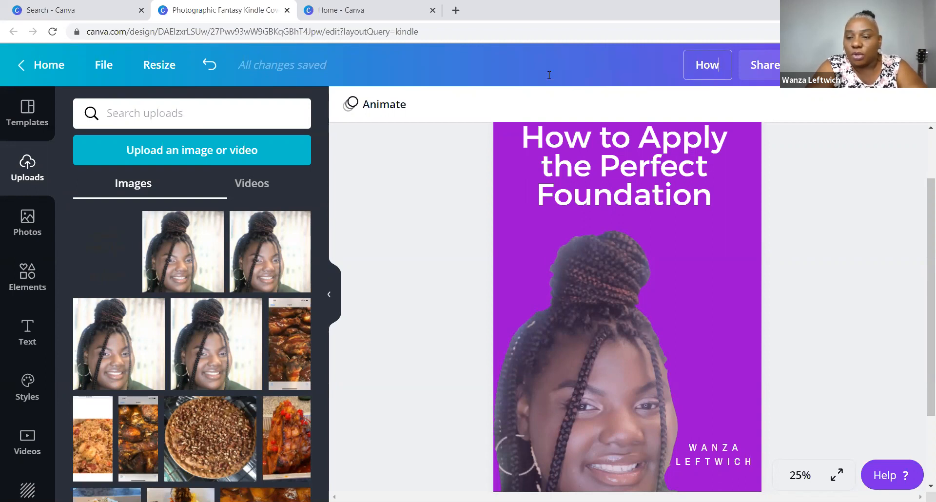
text( to A)
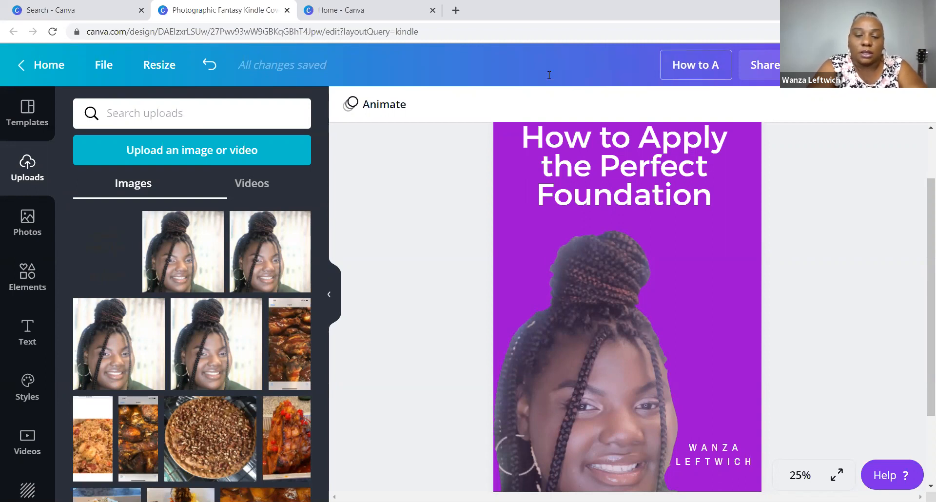
text(pply)
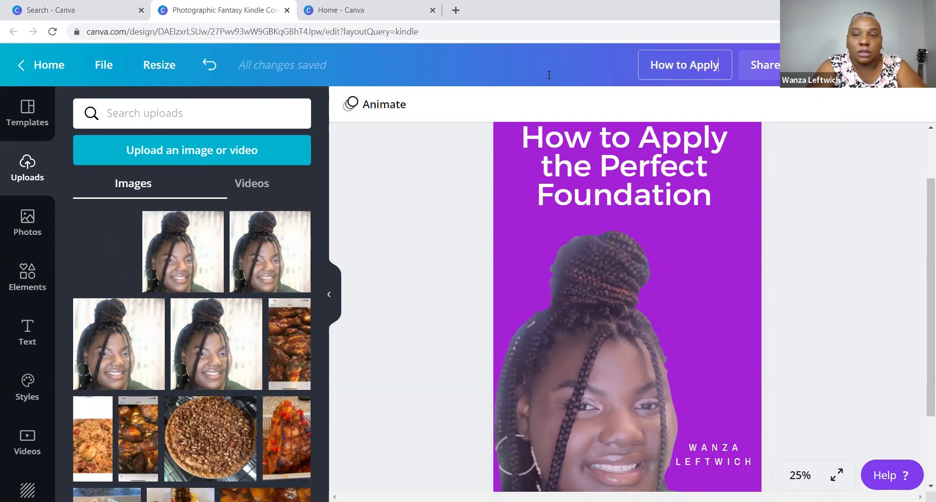
text( the Perfet)
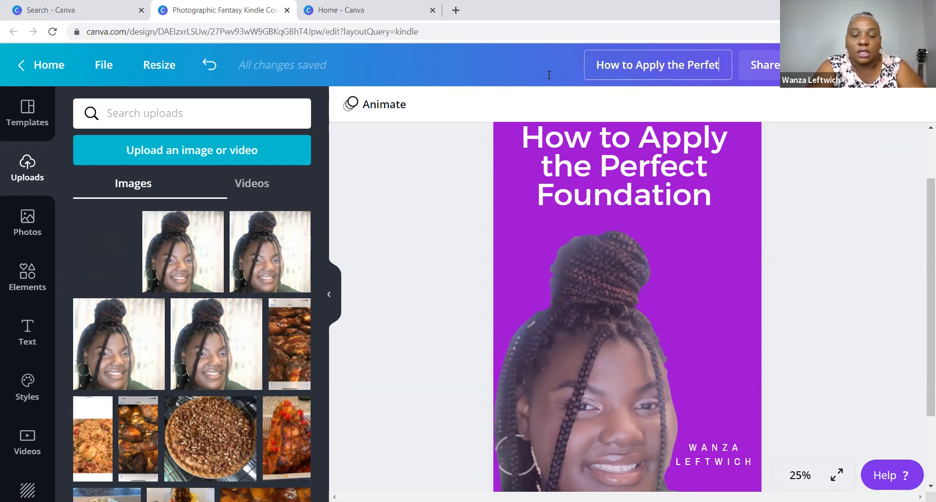
key(BackSpace)
text(ct Fou)
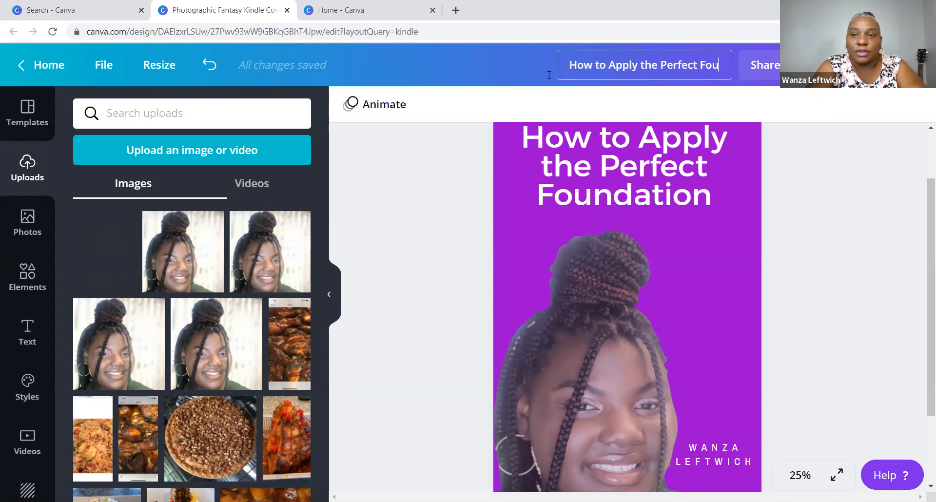
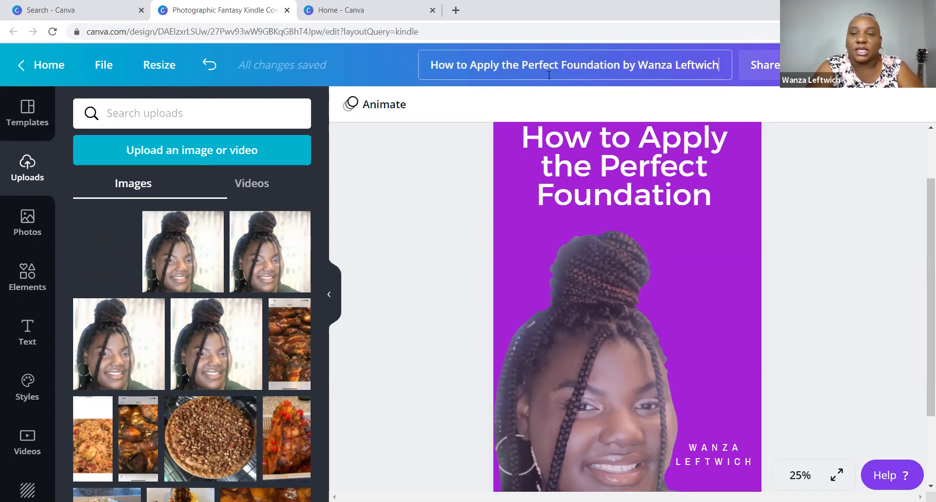
click(772, 110)
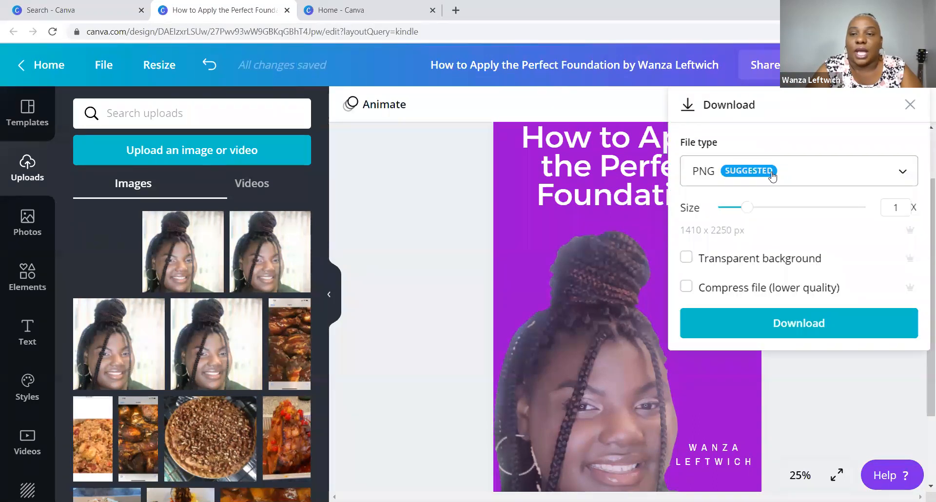
- Download the cover as a PNG, open the downloaded file, and dismiss the saved-design message
click(769, 174)
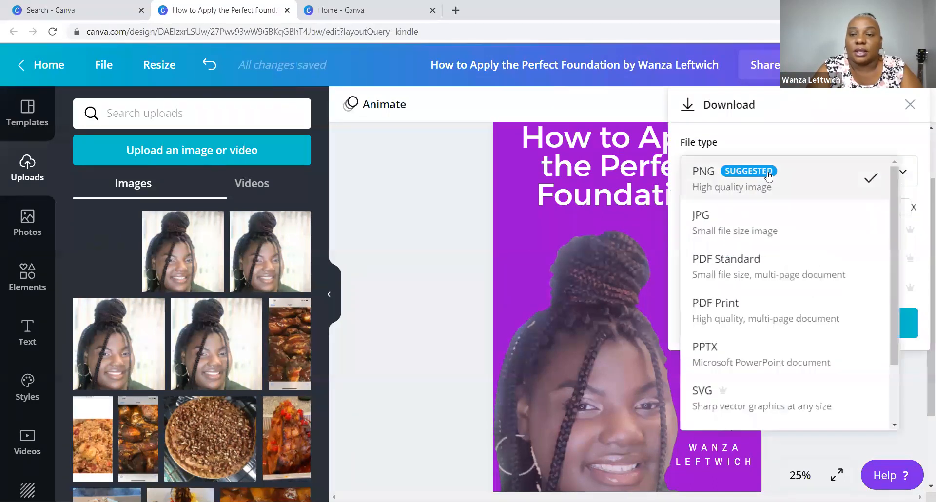
click(769, 176)
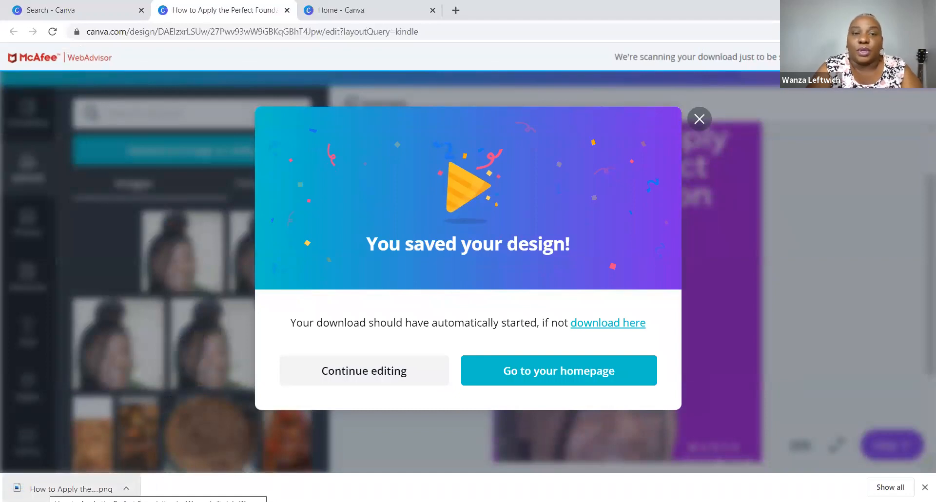
click(51, 488)
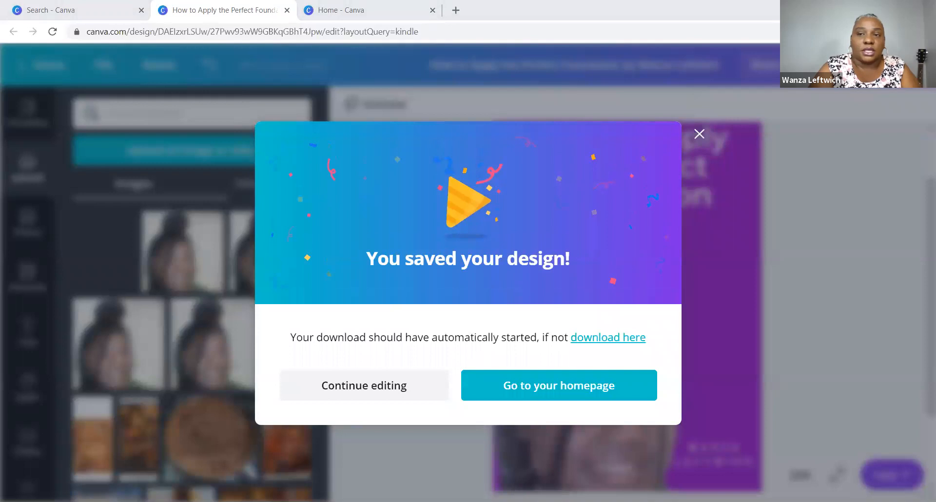
click(699, 135)
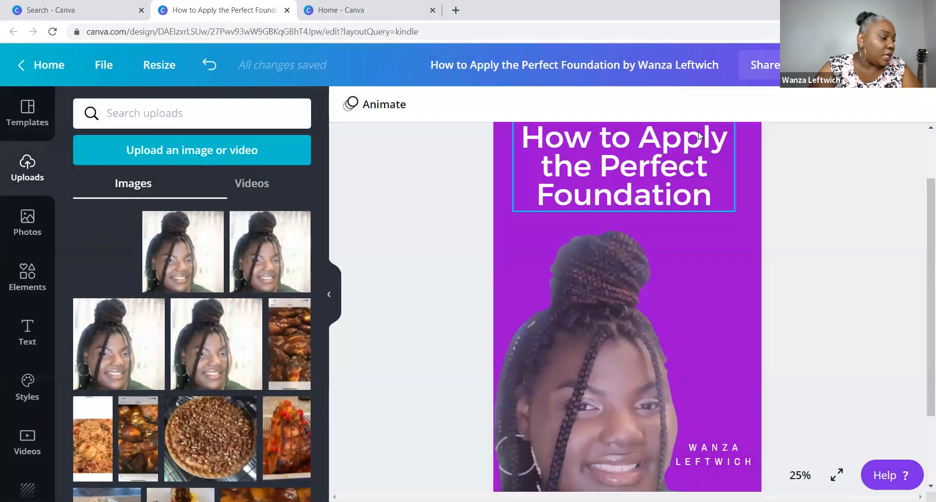
click(923, 149)
drag(921, 147, 921, 160)
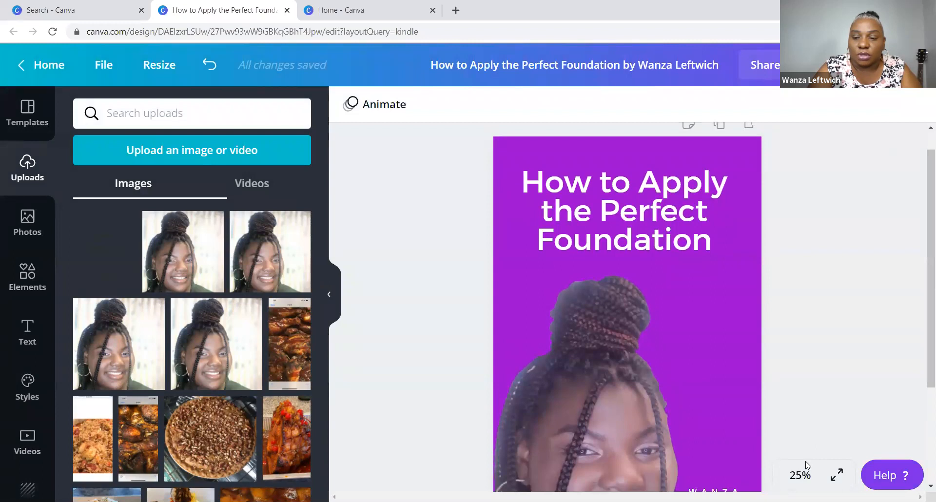
click(802, 478)
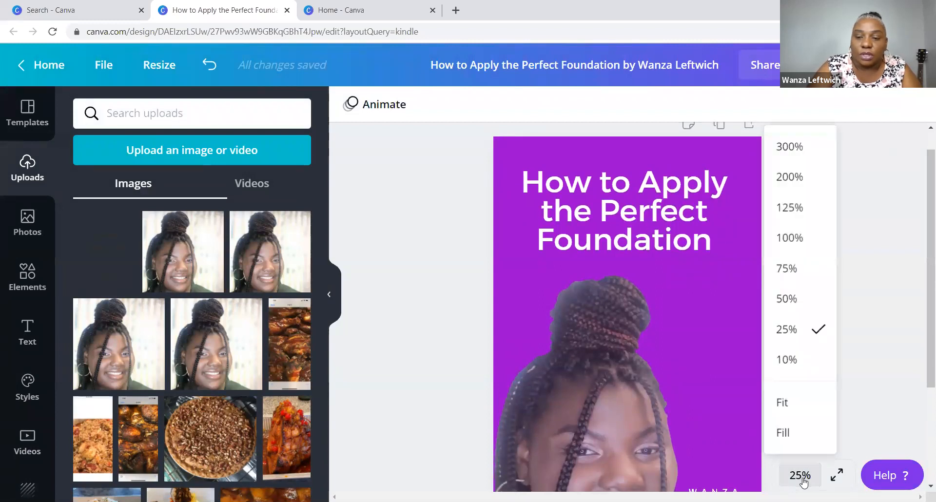
click(802, 479)
click(801, 477)
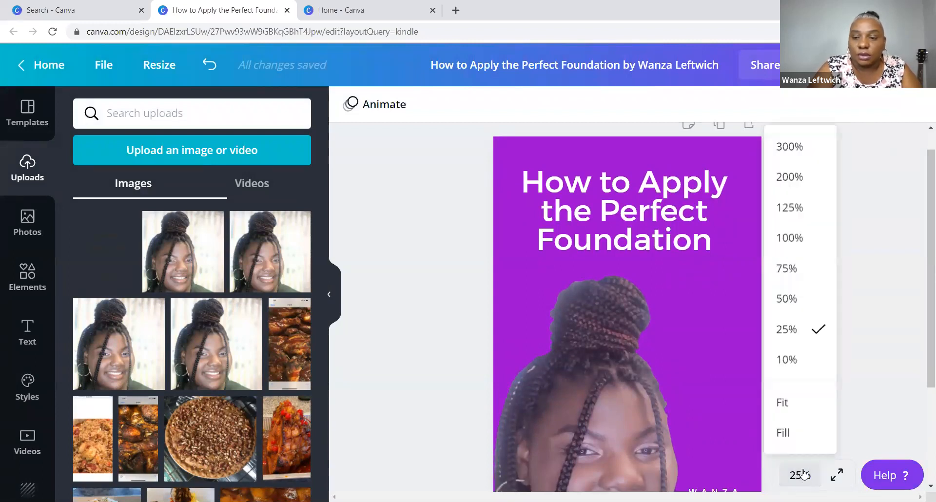
click(787, 361)
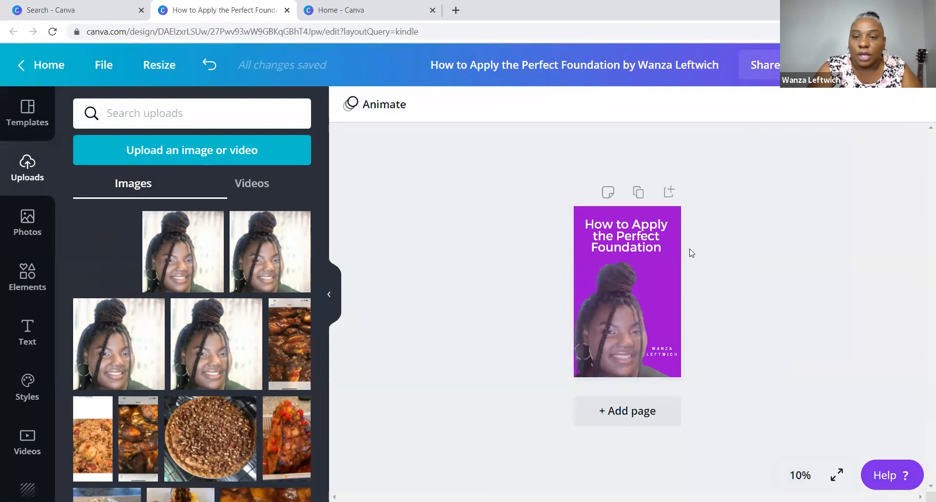
click(804, 477)
click(796, 334)
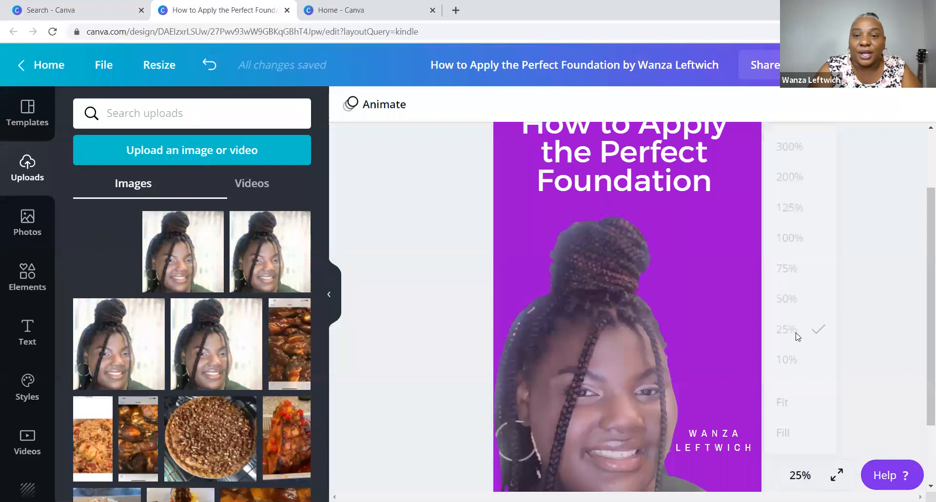
- Download the cover as a PDF Print file, then show the kindle template results
click(844, 65)
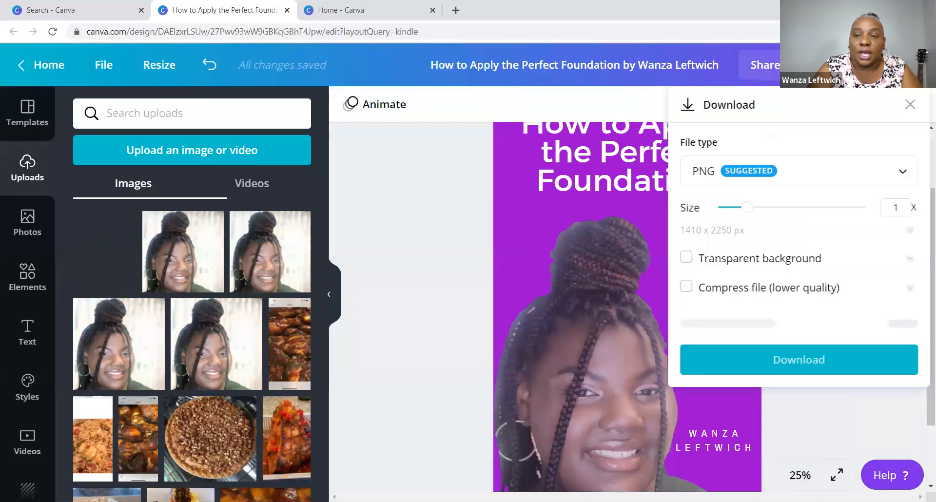
click(754, 182)
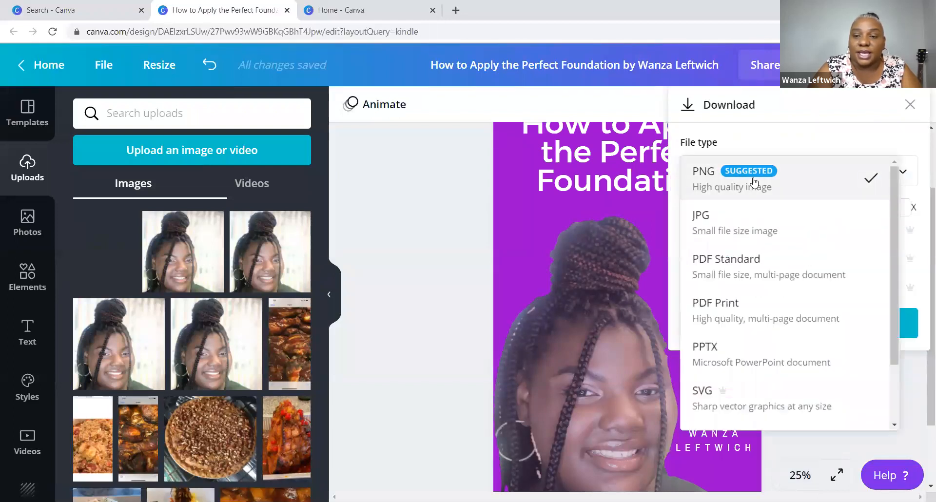
click(733, 310)
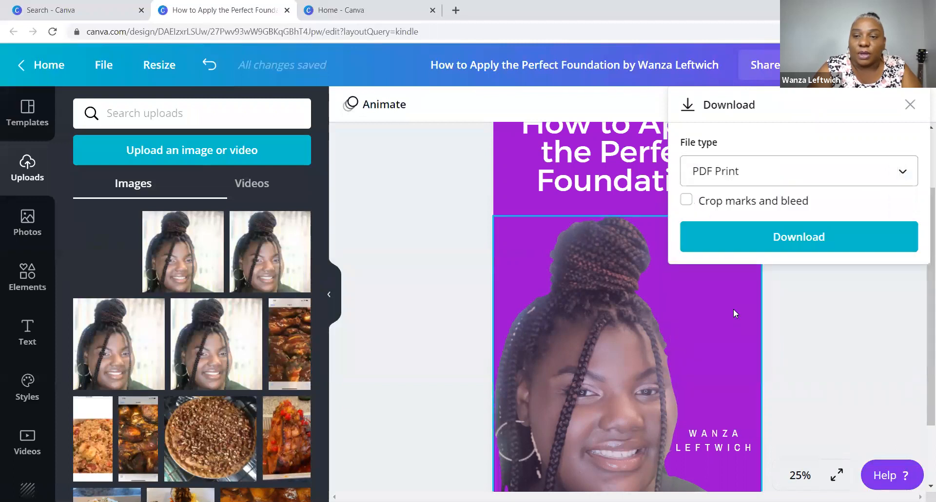
click(835, 242)
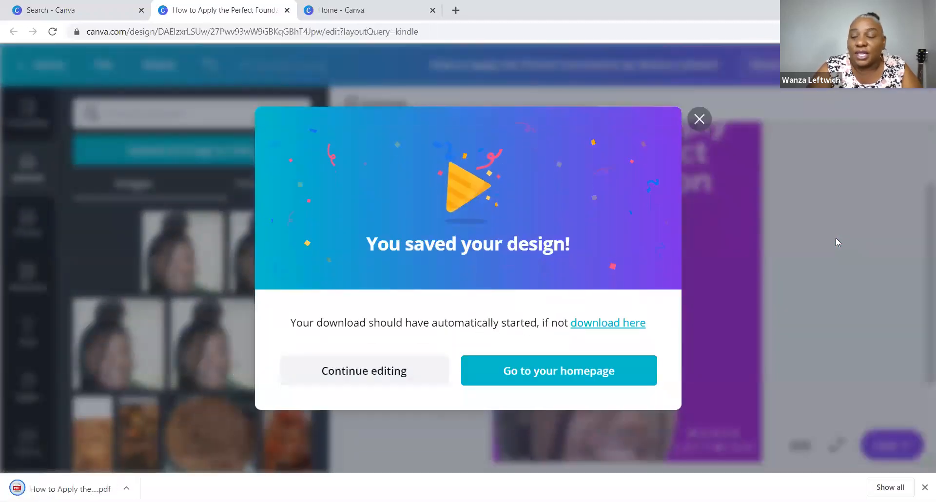
click(700, 119)
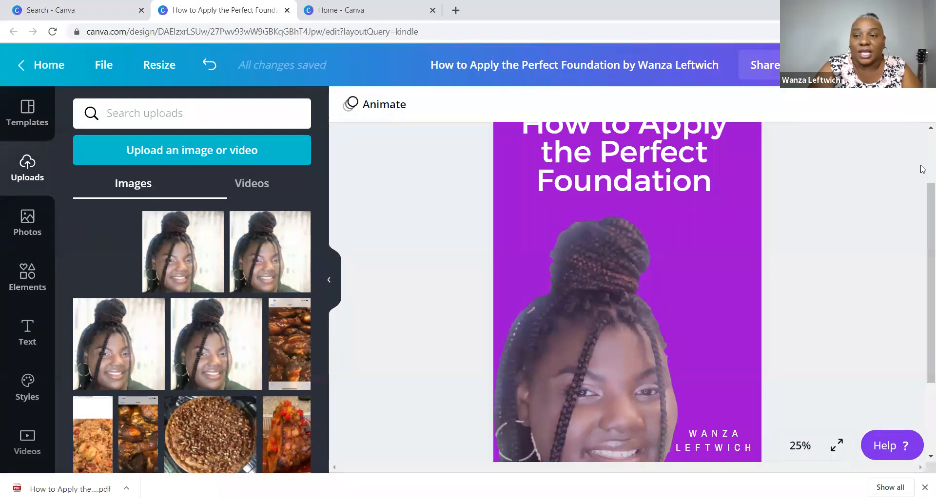
drag(922, 204, 922, 169)
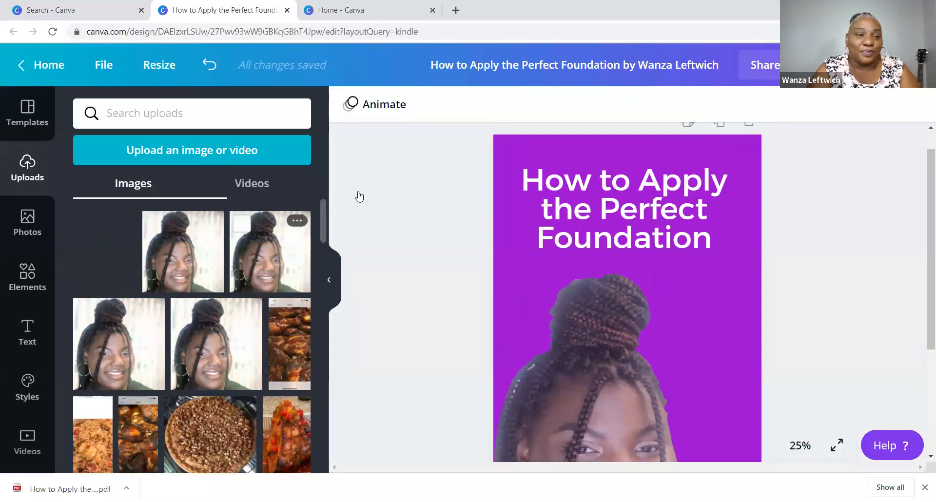
click(18, 119)
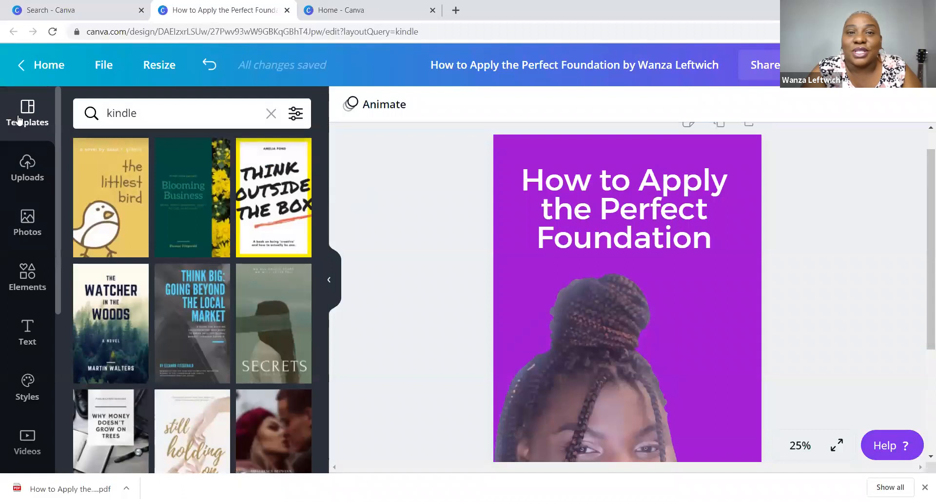